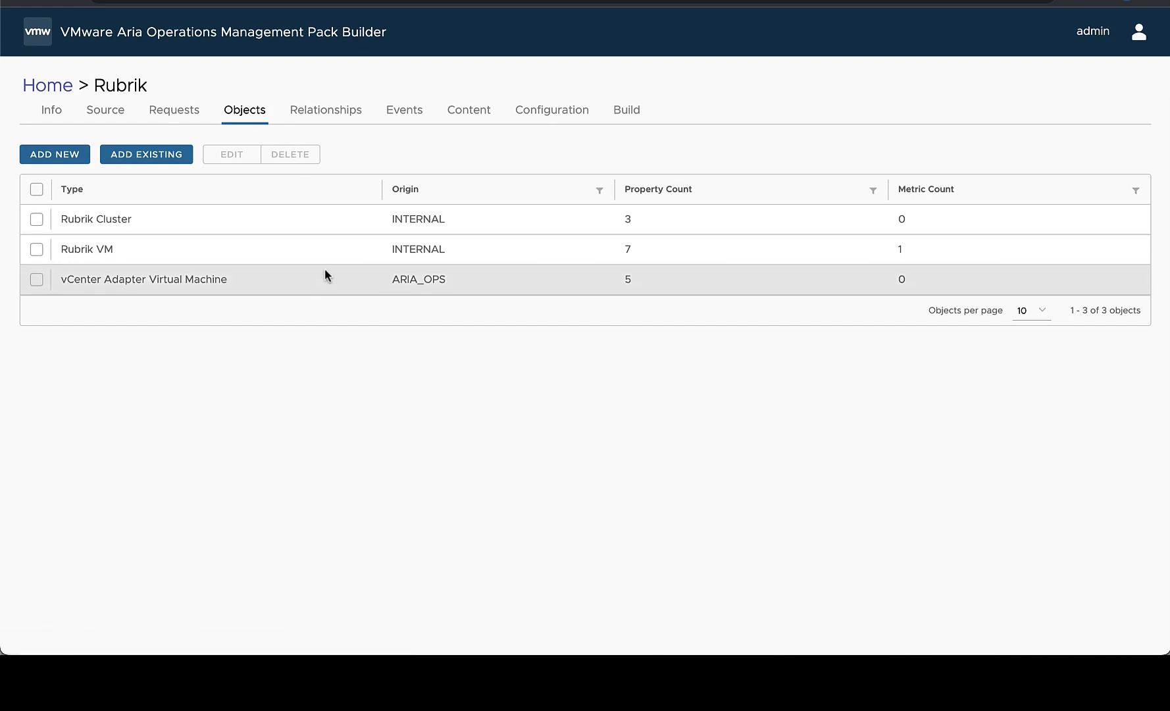
Start a new relationship in the Rubrik pack with Rubrik Cluster as the parent and Rubrik VM as the child
{"action": "left_click", "coordinate": [315, 116]}
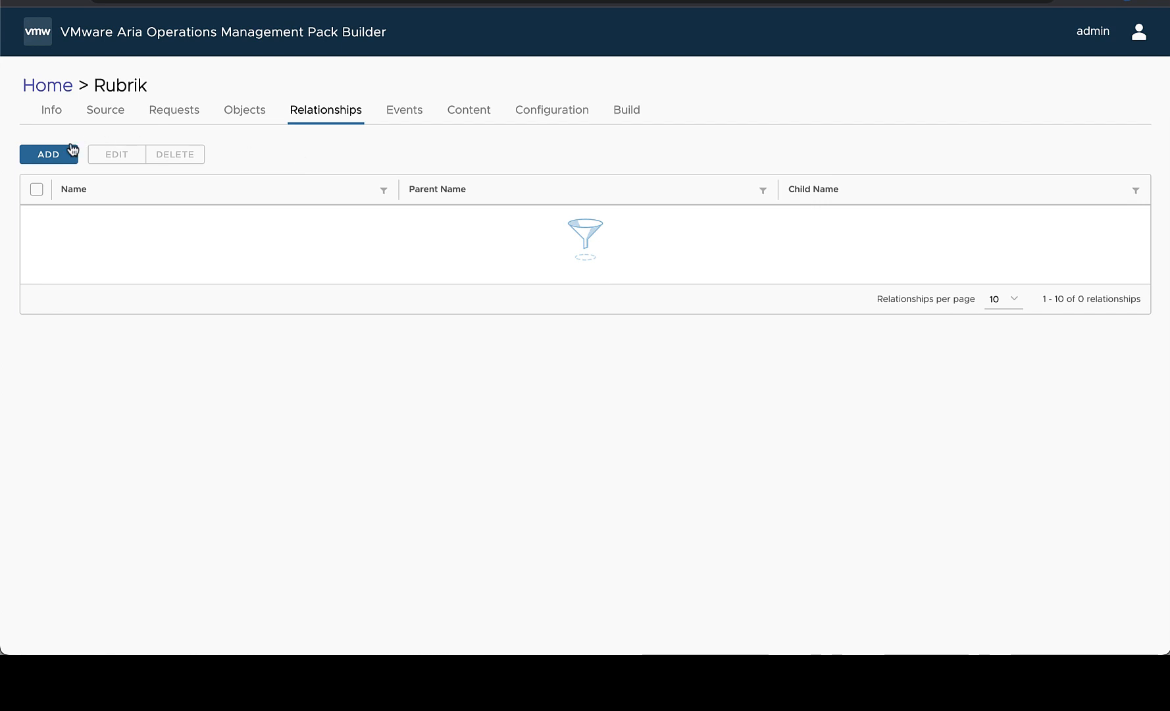
{"action": "left_click", "coordinate": [50, 162]}
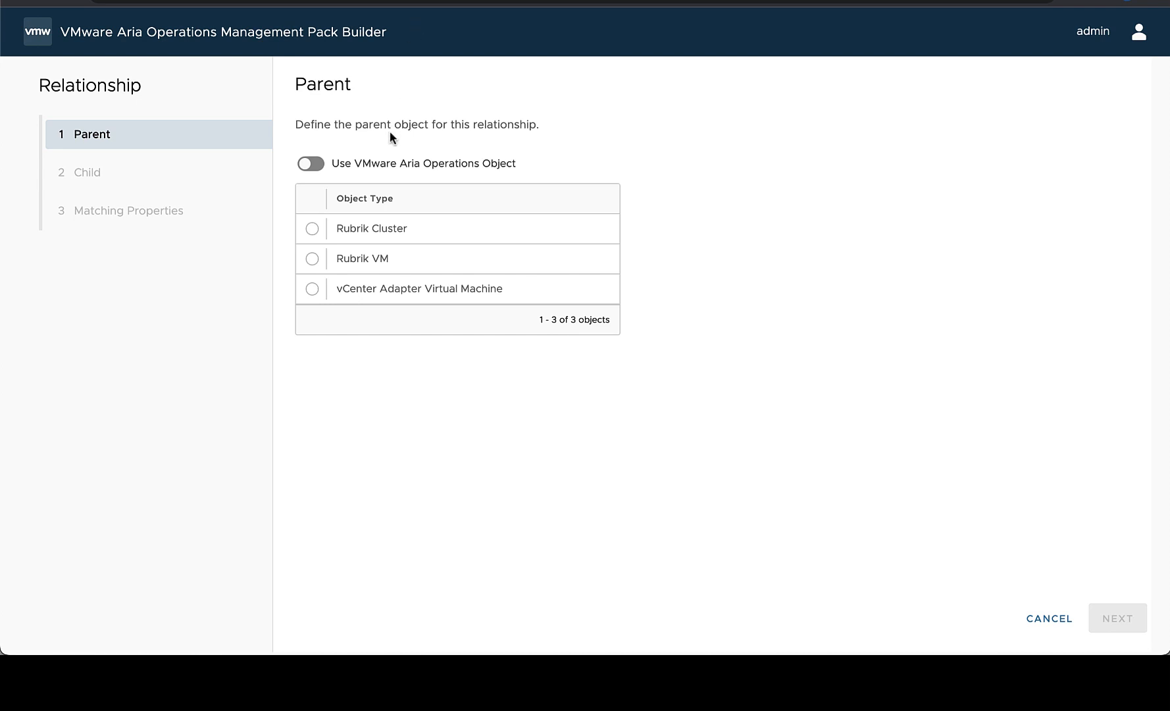
{"action": "left_click", "coordinate": [313, 229]}
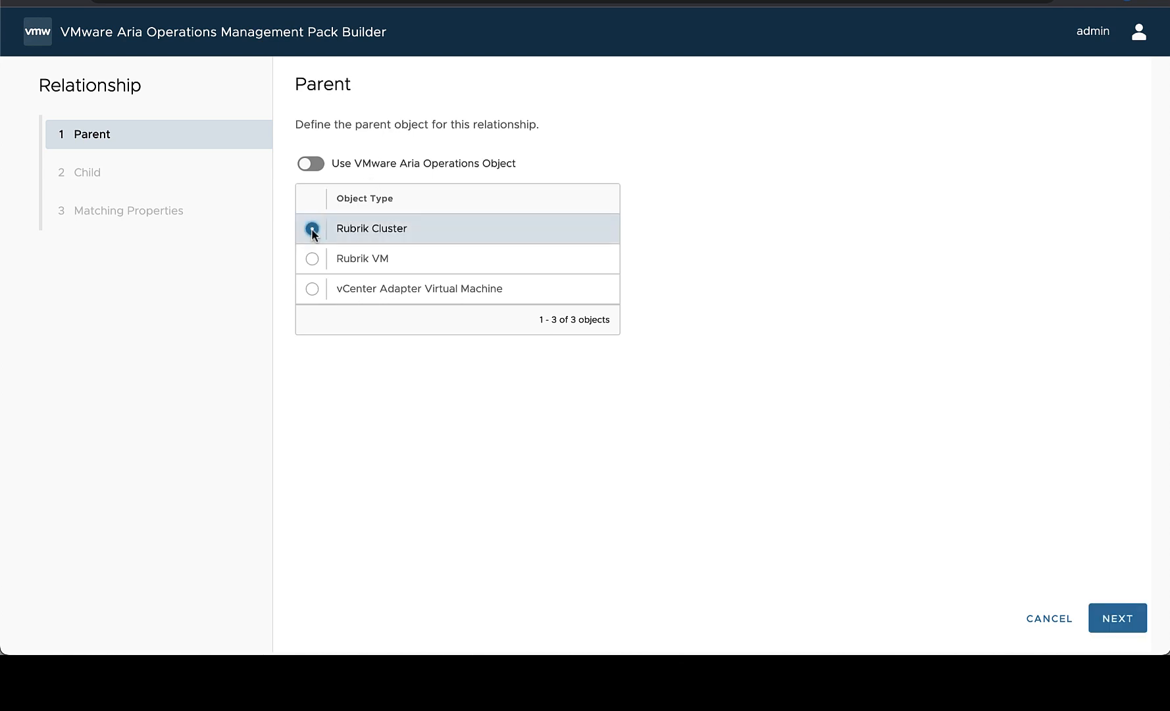
{"action": "left_click", "coordinate": [1118, 618]}
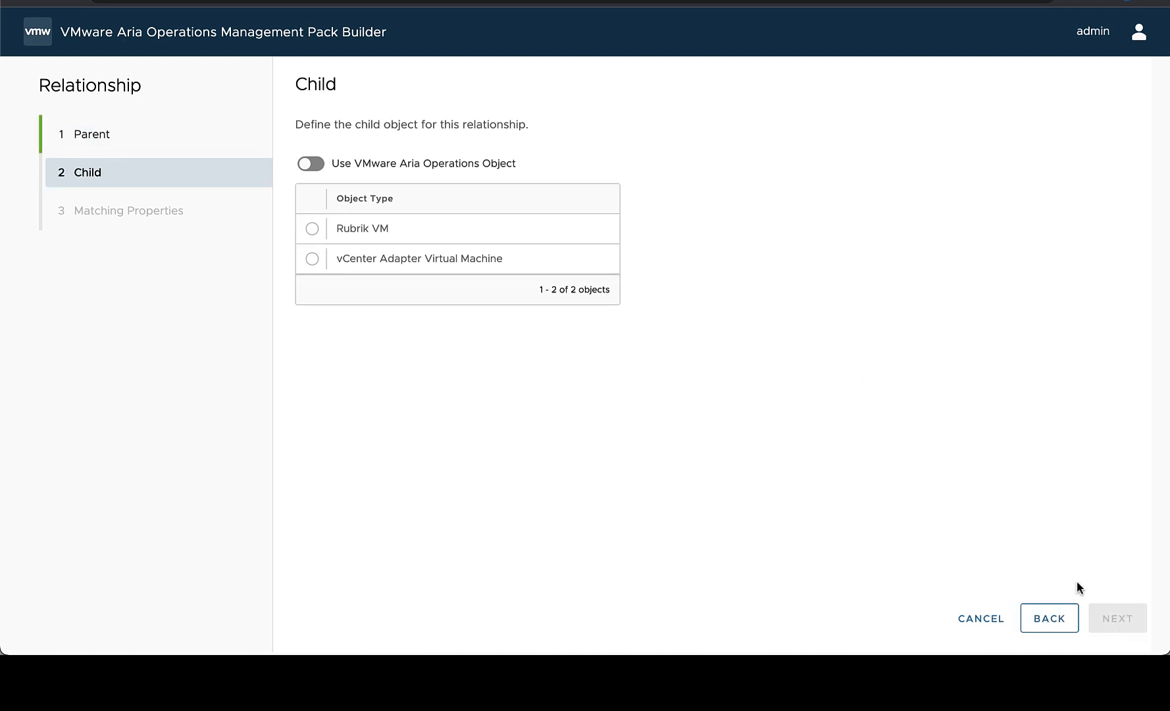
{"action": "left_click", "coordinate": [311, 231]}
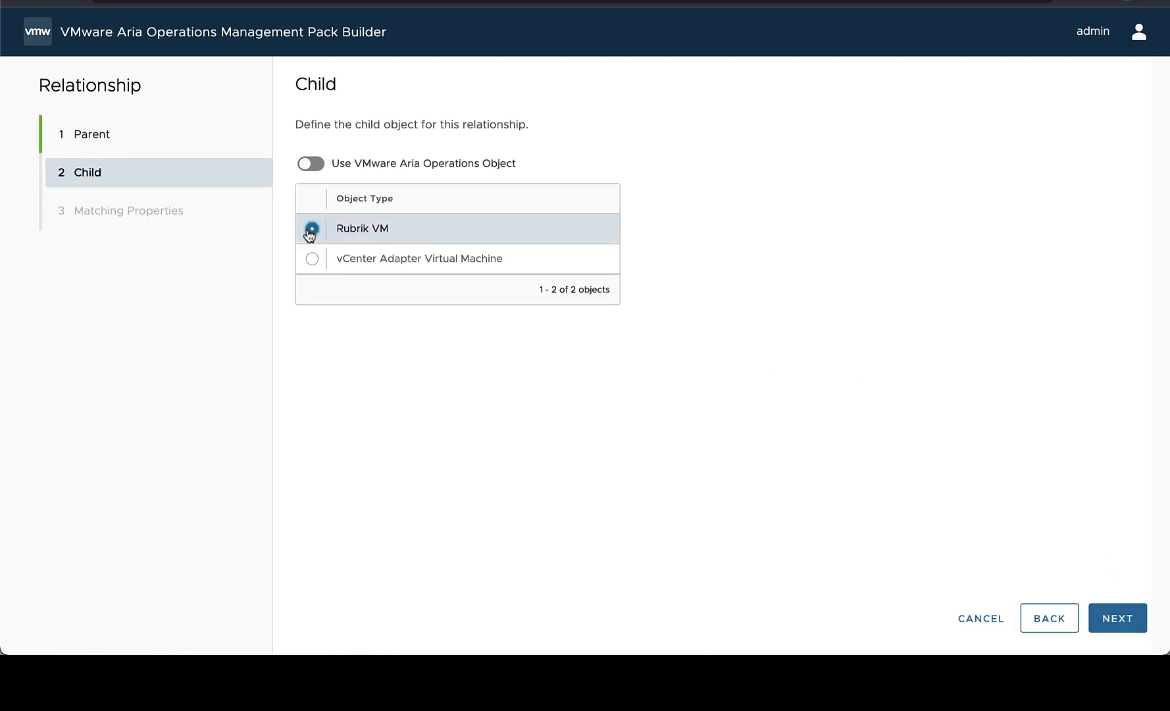
{"action": "left_click", "coordinate": [1117, 617]}
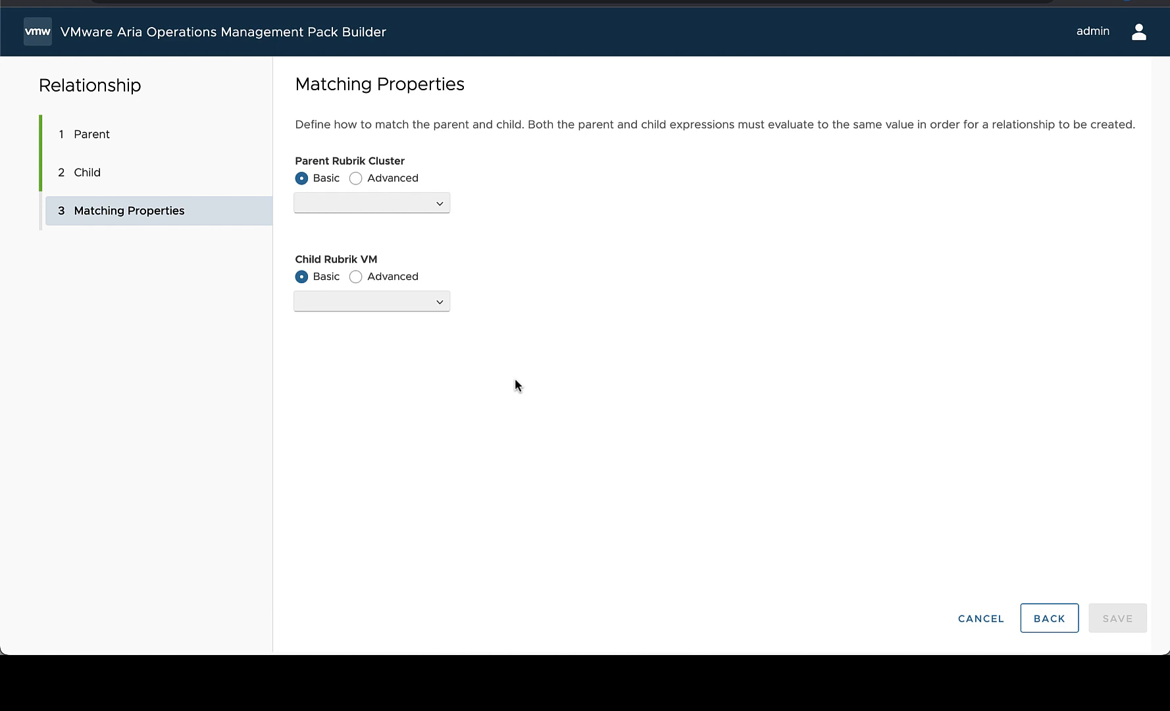
Match the parent Rubrik Cluster's ID to the child Rubrik VM's Primary Cluster ID and save the relationship
{"action": "left_click", "coordinate": [435, 204]}
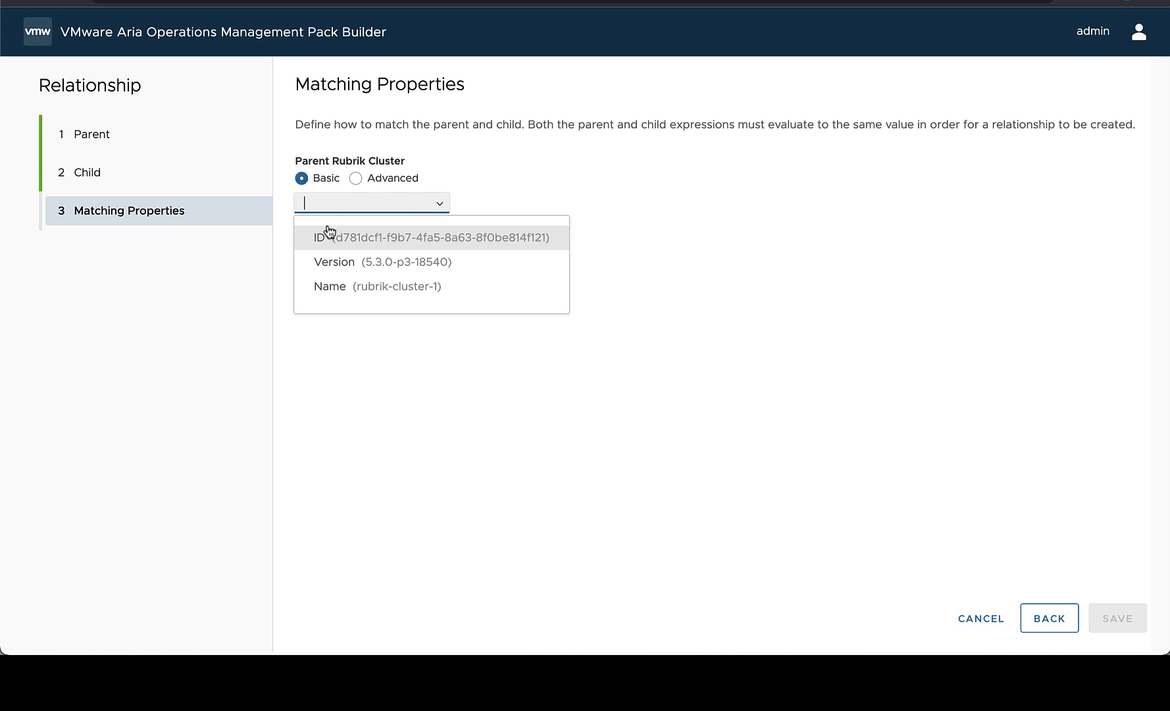
{"action": "left_click", "coordinate": [367, 248]}
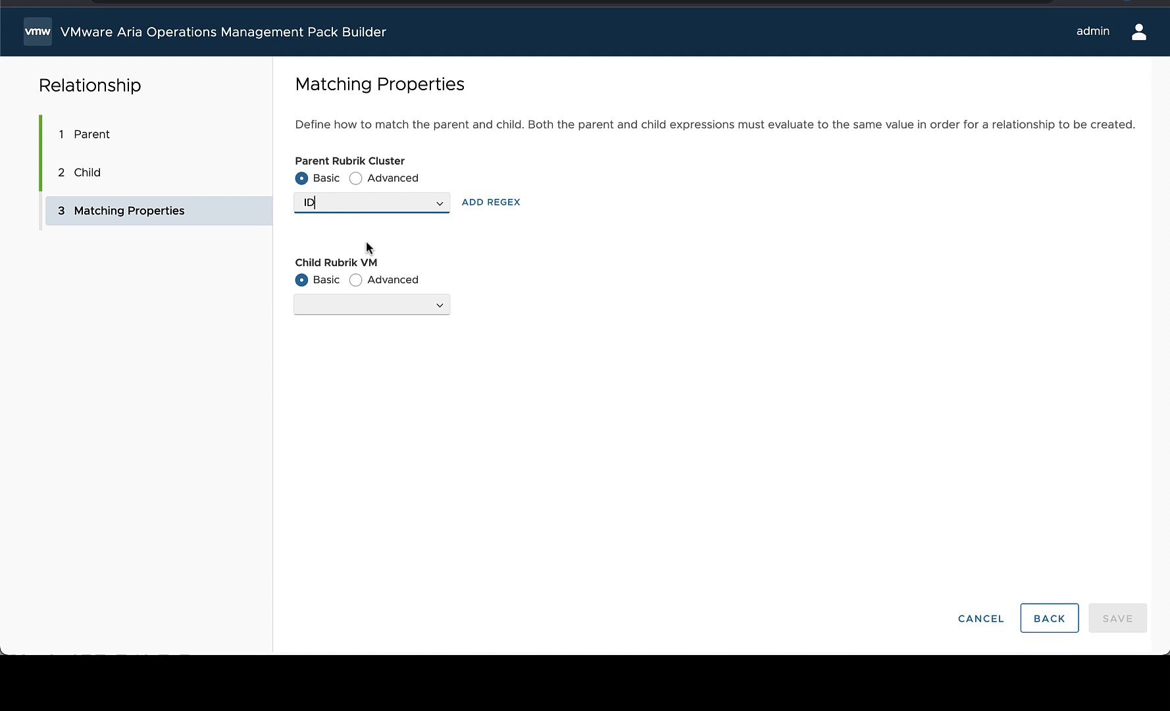
{"action": "left_click", "coordinate": [444, 308]}
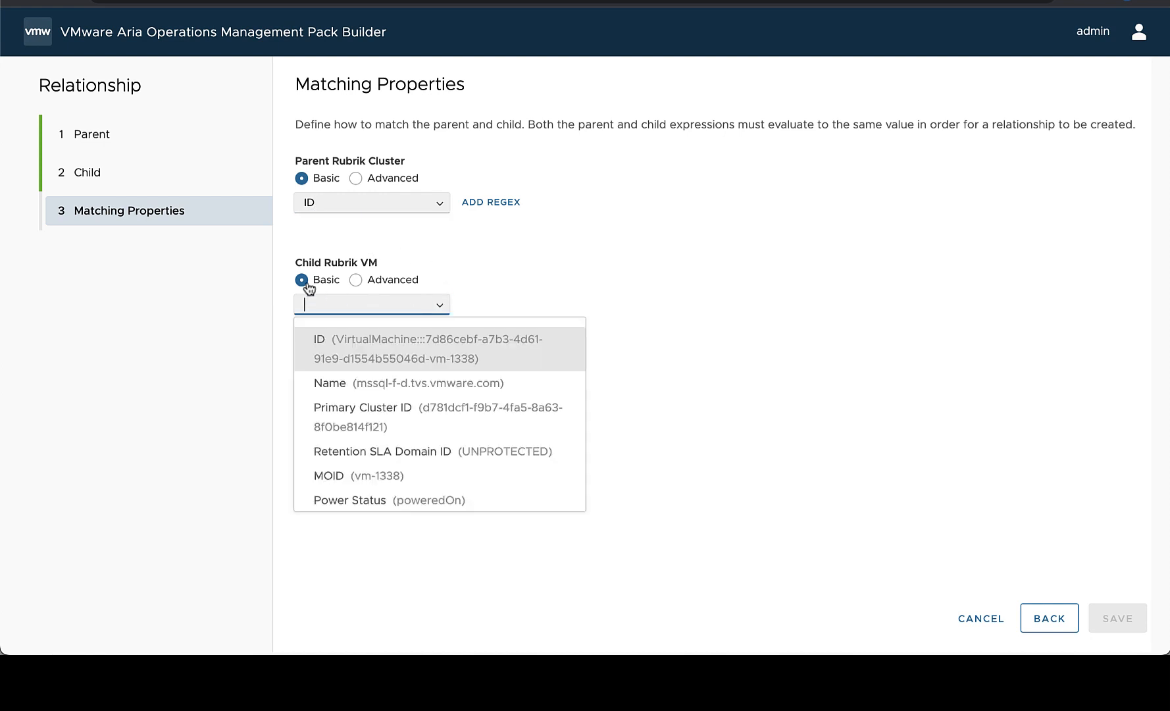
{"action": "scroll", "coordinate": [367, 372], "scroll_direction": "down", "scroll_amount": 1}
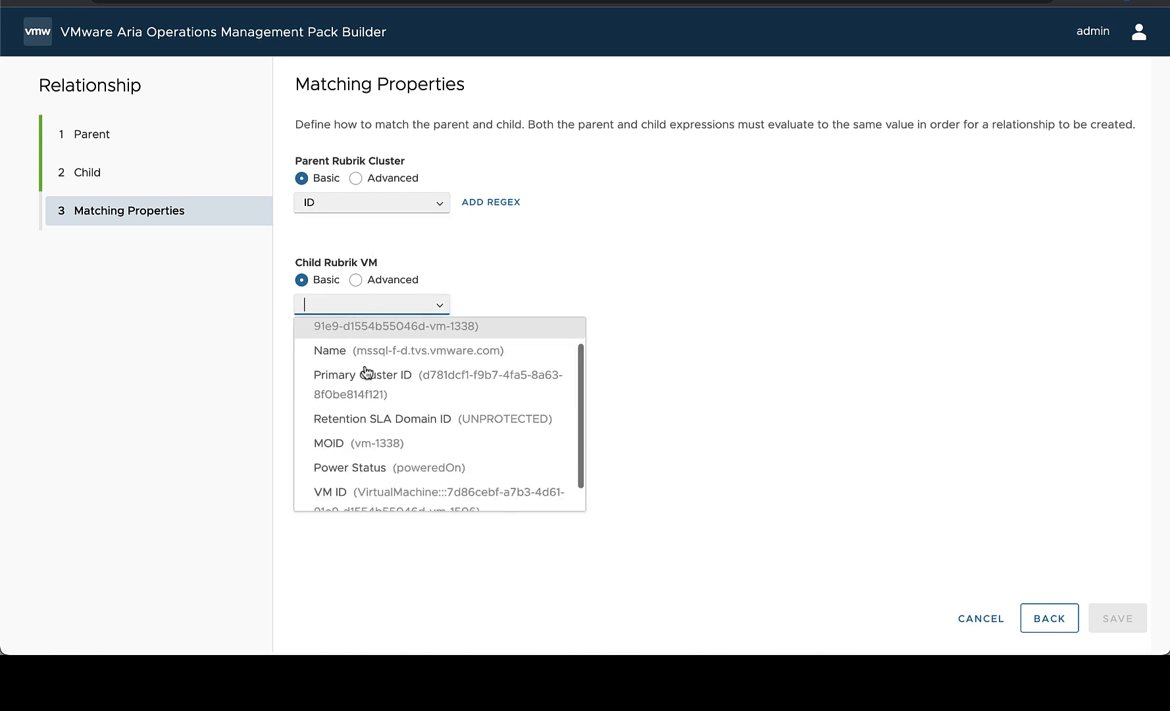
{"action": "scroll", "coordinate": [369, 371], "scroll_direction": "up", "scroll_amount": 1}
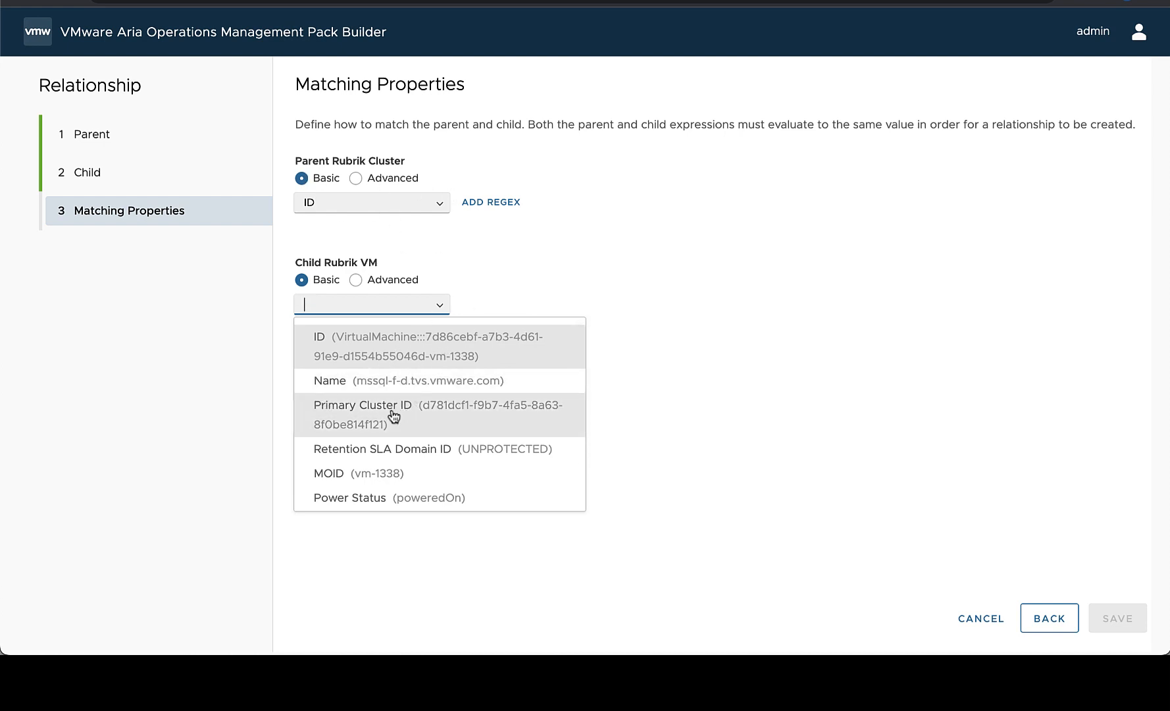
{"action": "left_click", "coordinate": [427, 412]}
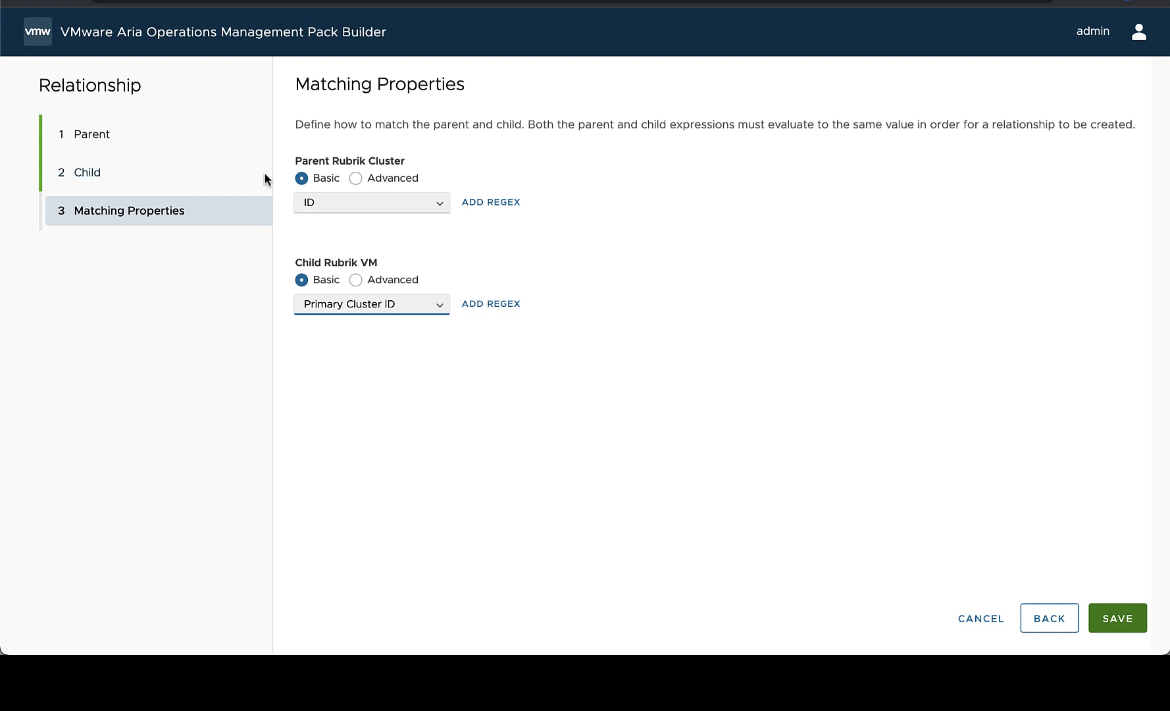
{"action": "left_click", "coordinate": [1125, 624]}
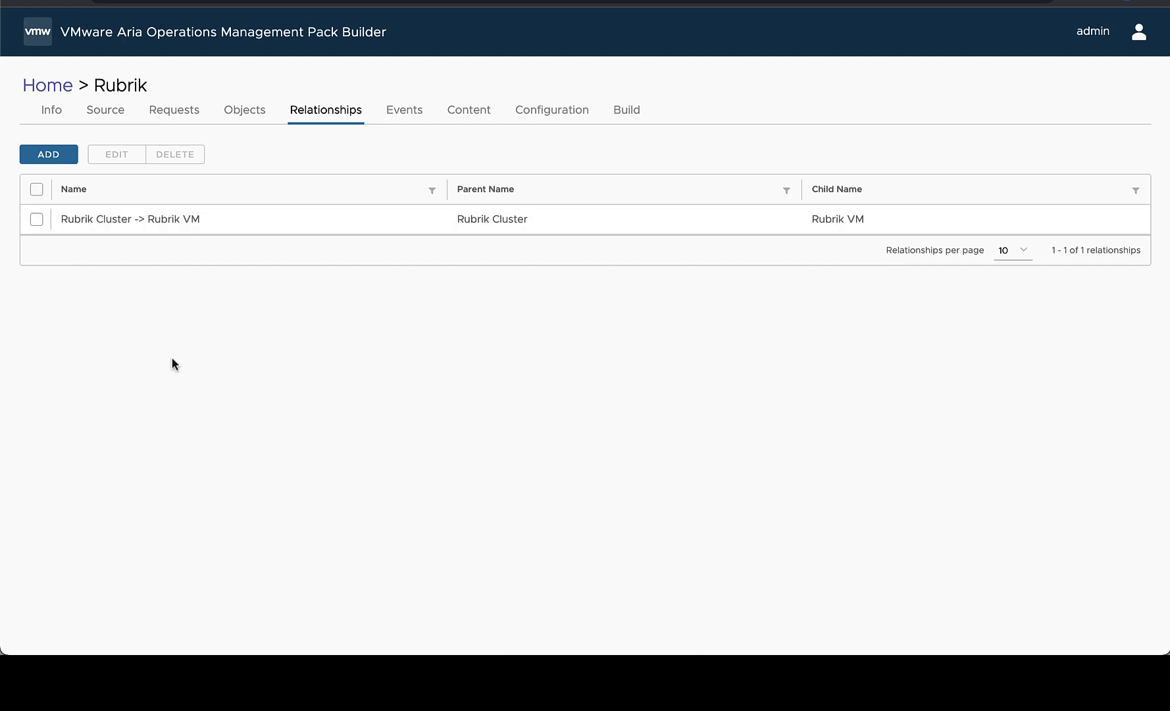
Start a second relationship with vCenter Adapter Virtual Machine as the parent and Rubrik VM as the child
{"action": "left_click", "coordinate": [49, 157]}
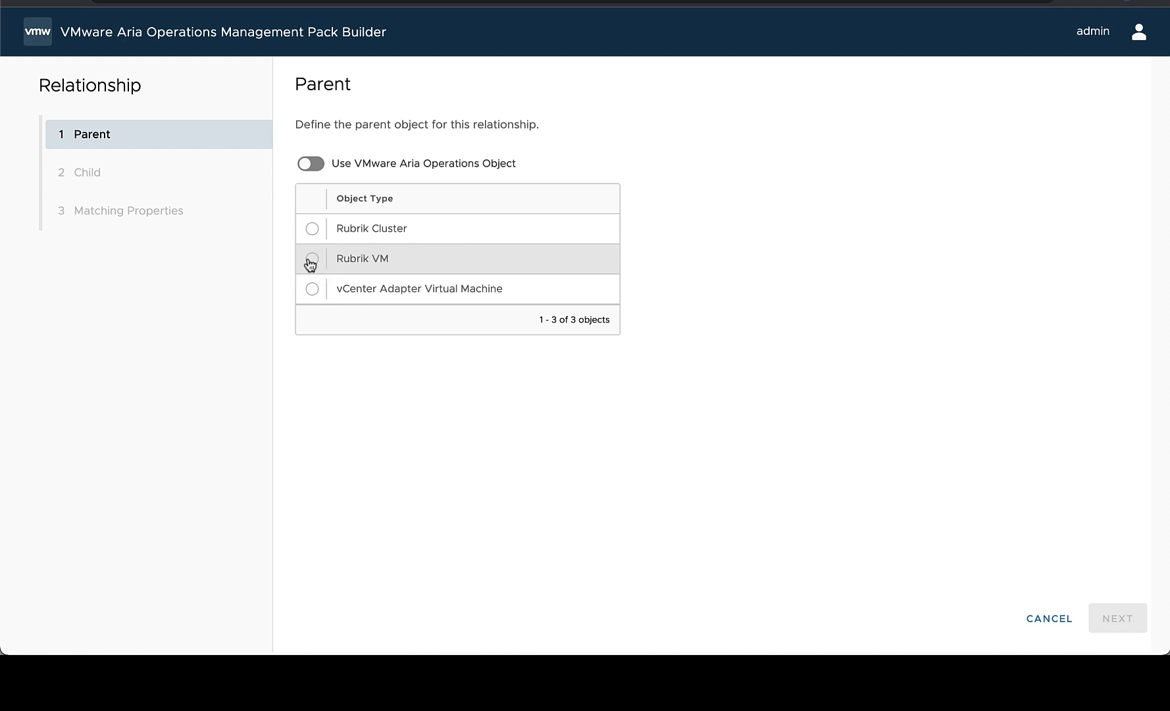
{"action": "left_click", "coordinate": [310, 289]}
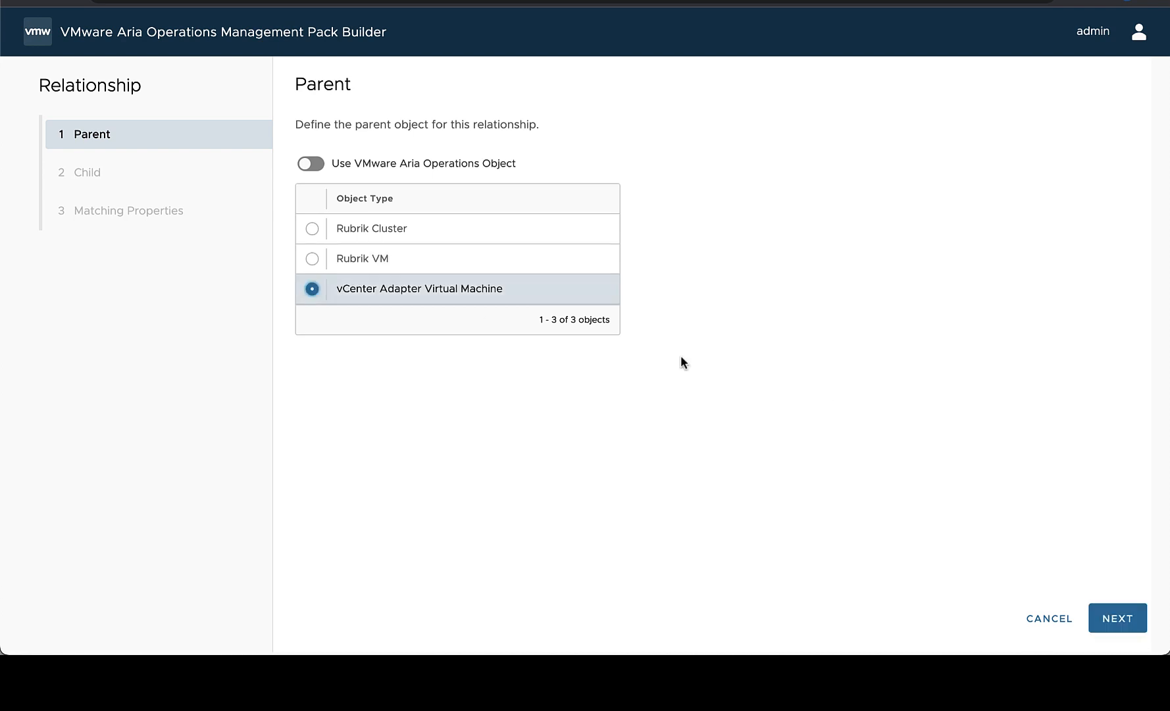
{"action": "left_click", "coordinate": [1105, 617]}
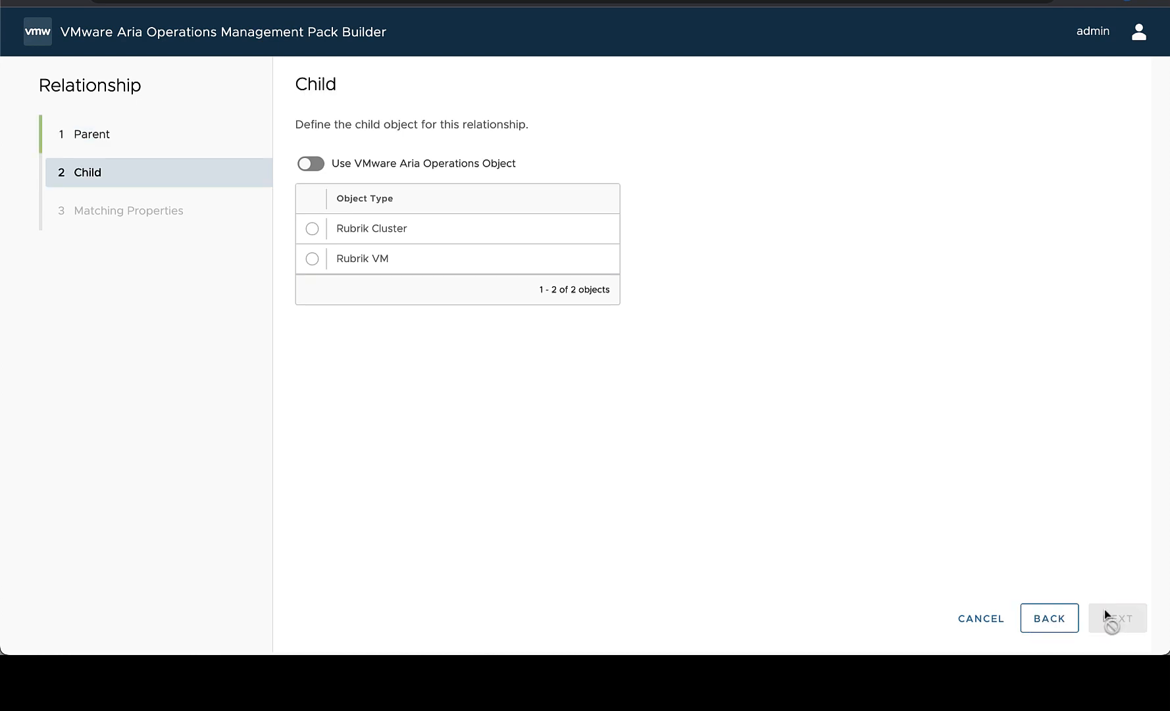
{"action": "left_click", "coordinate": [313, 260]}
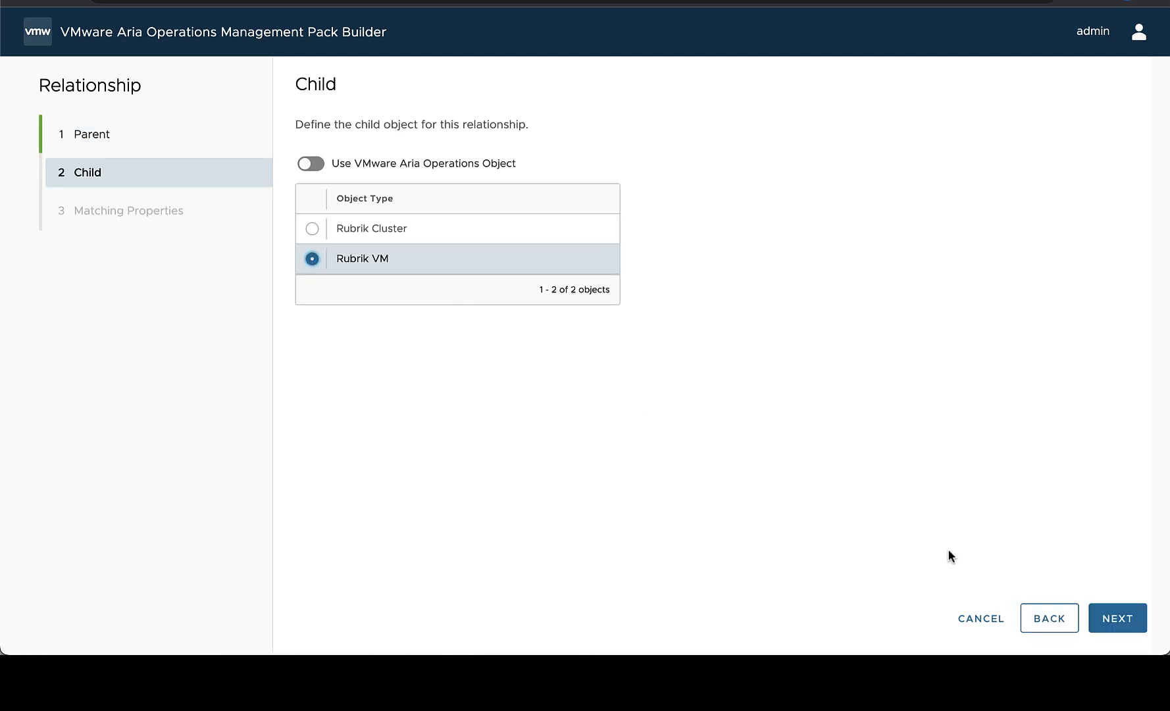
{"action": "left_click", "coordinate": [1115, 622]}
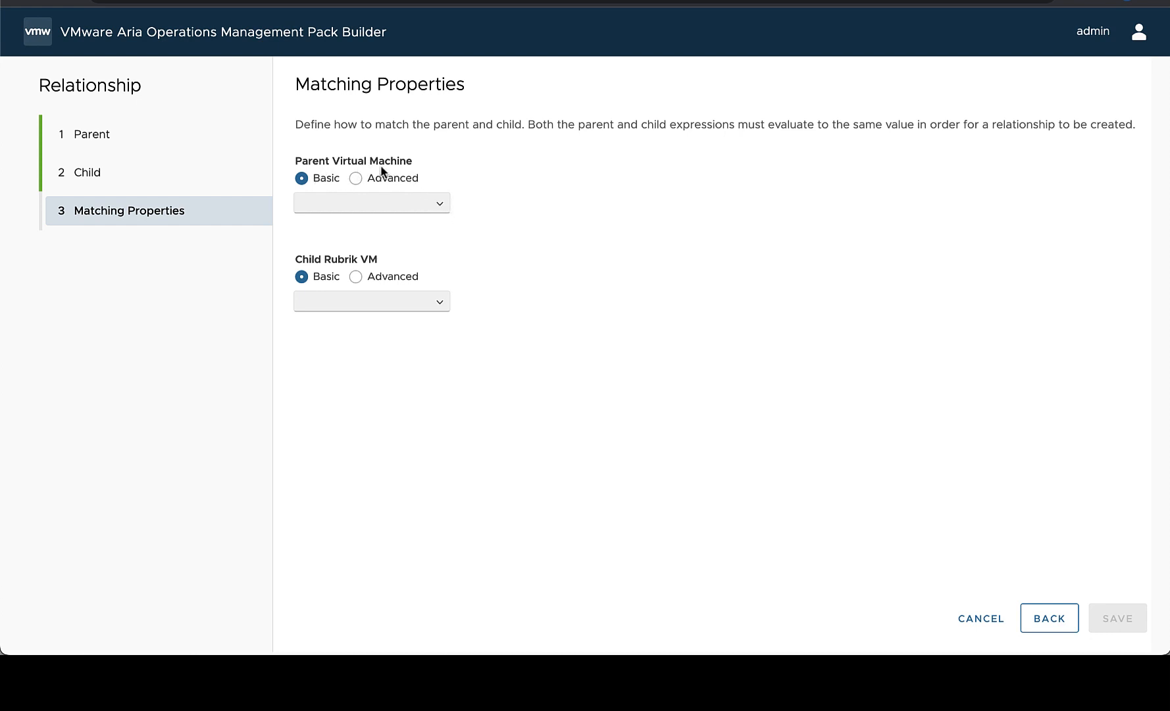
Set the matching properties to VMEntityInstanceUUID for the parent Virtual Machine and ID for the child Rubrik VM
{"action": "left_click", "coordinate": [437, 206]}
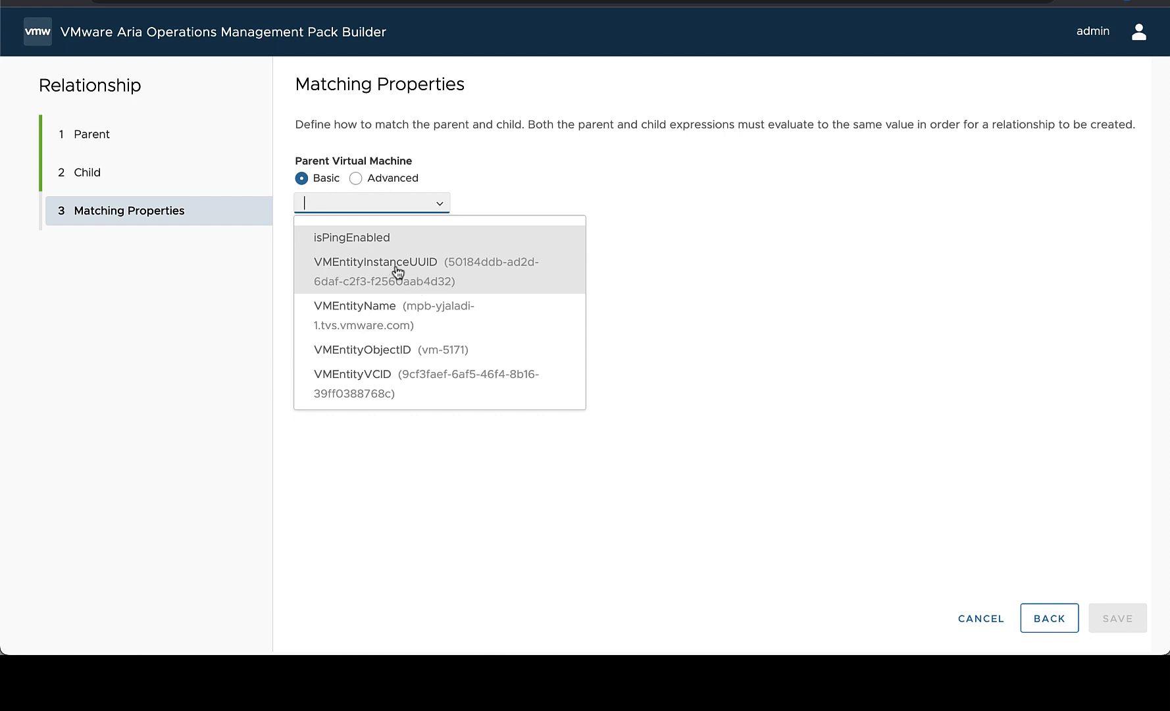
{"action": "left_click", "coordinate": [418, 271]}
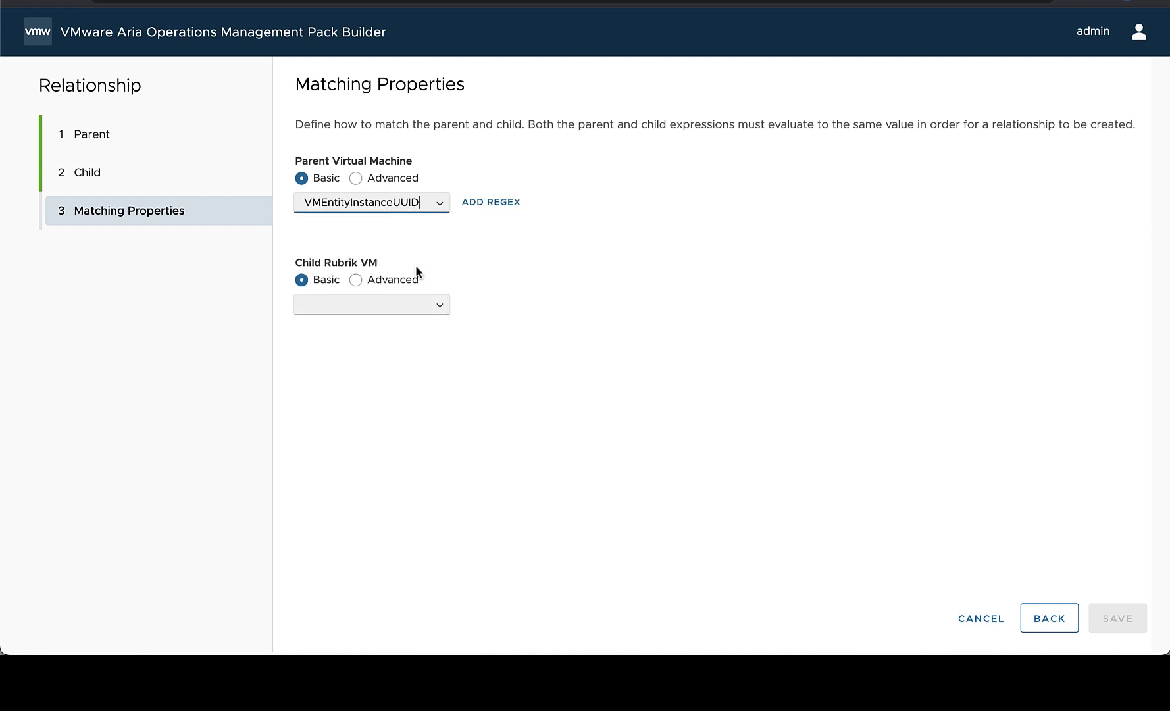
{"action": "left_click", "coordinate": [442, 308]}
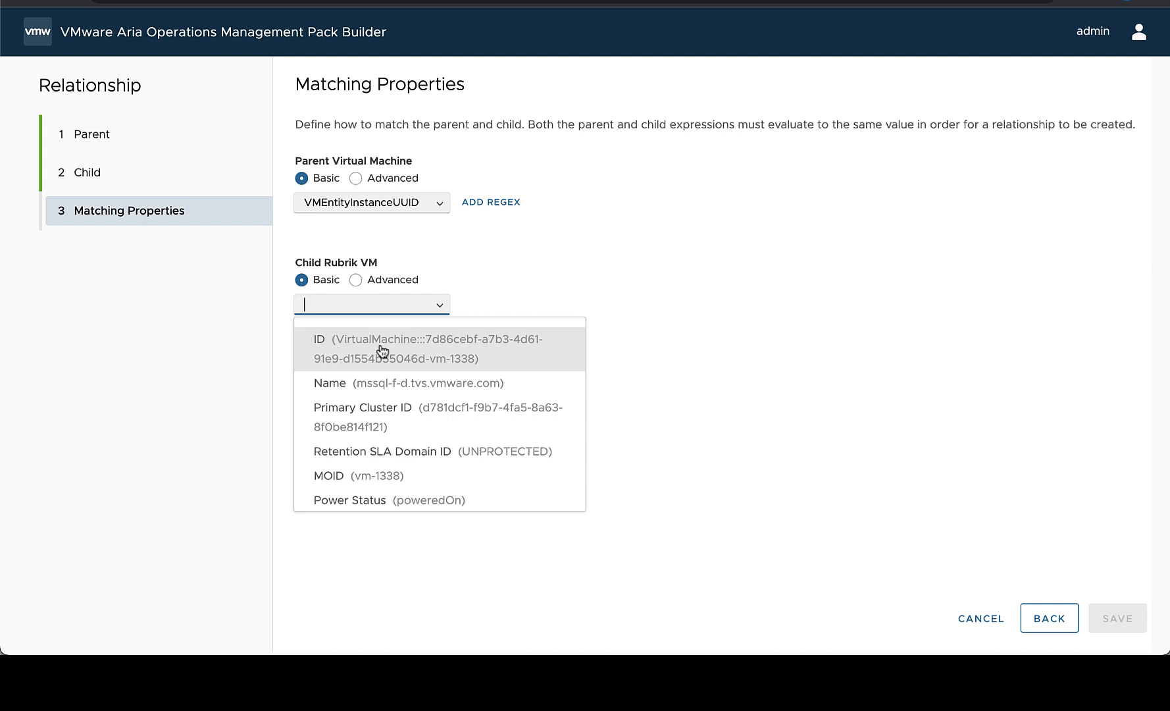
{"action": "left_click", "coordinate": [469, 354]}
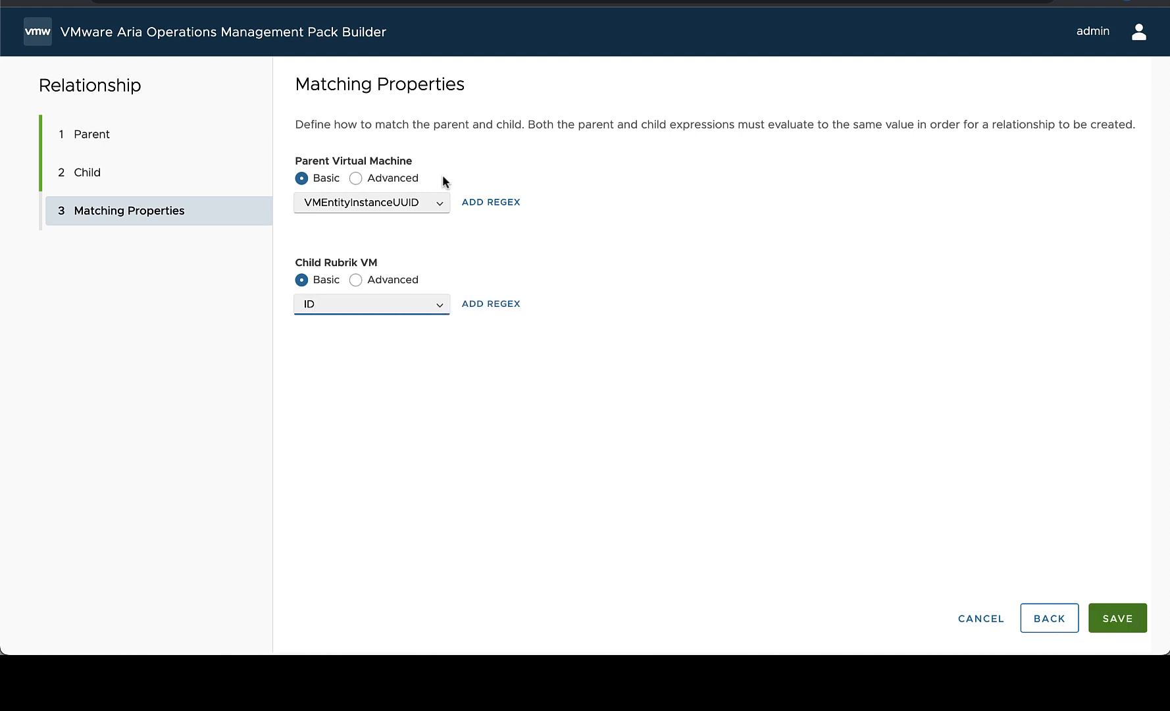
{"action": "left_click", "coordinate": [440, 305]}
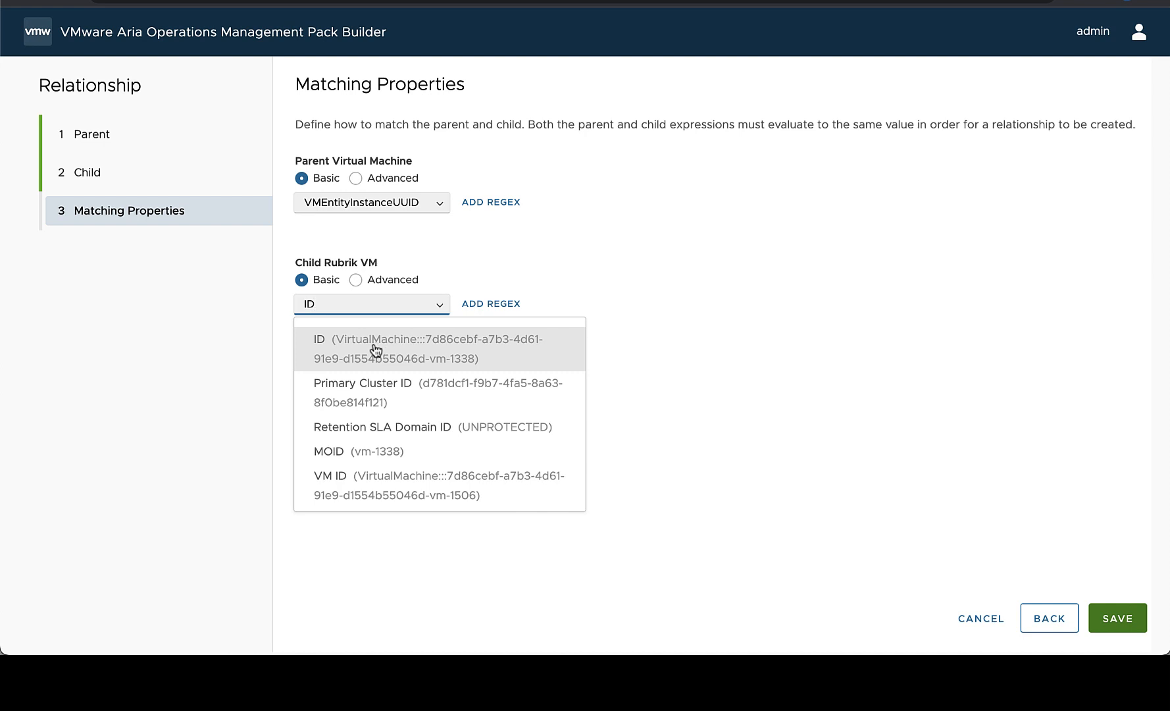
{"action": "left_click", "coordinate": [445, 235]}
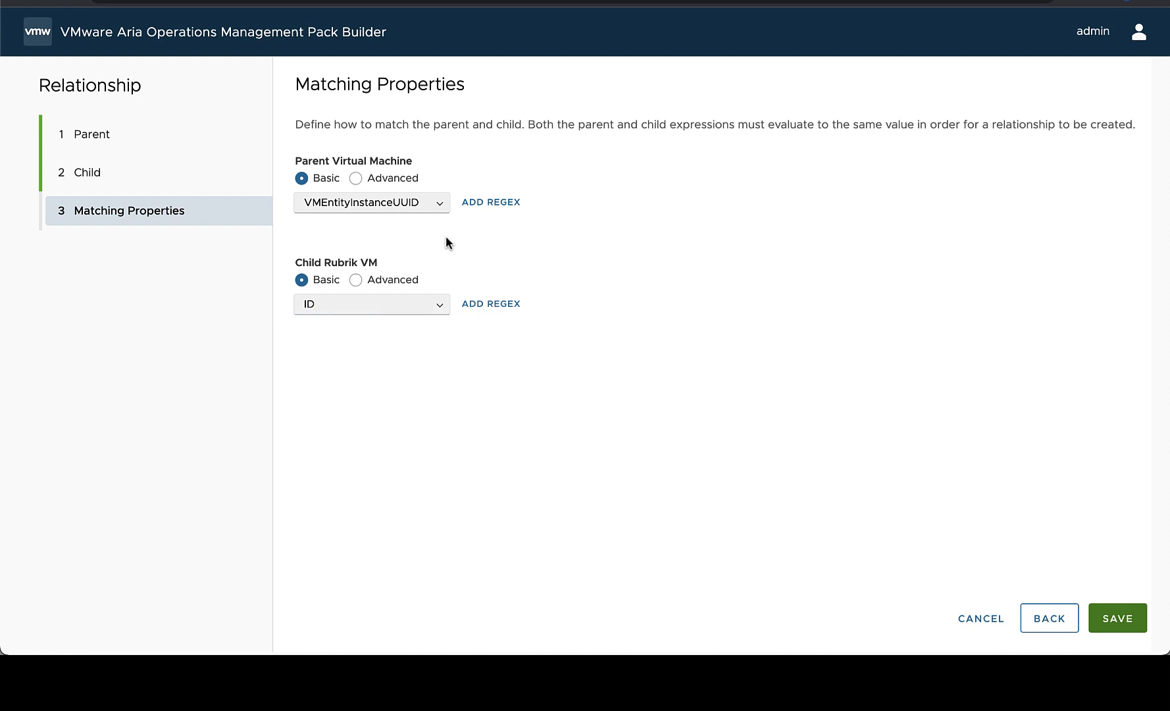
Switch parent and child matching to Advanced and prefix the parent expression with "VirtualMachine:::" before VMEntityInstanceUUID
{"action": "left_click", "coordinate": [356, 181]}
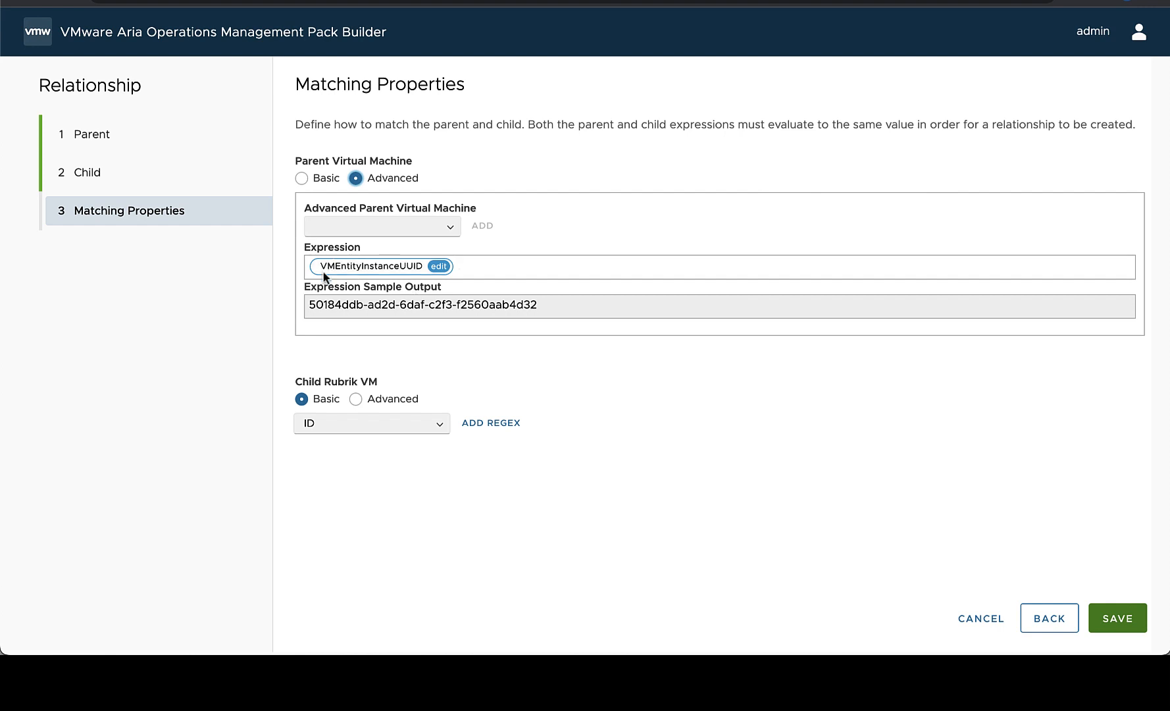
{"action": "left_click", "coordinate": [365, 398]}
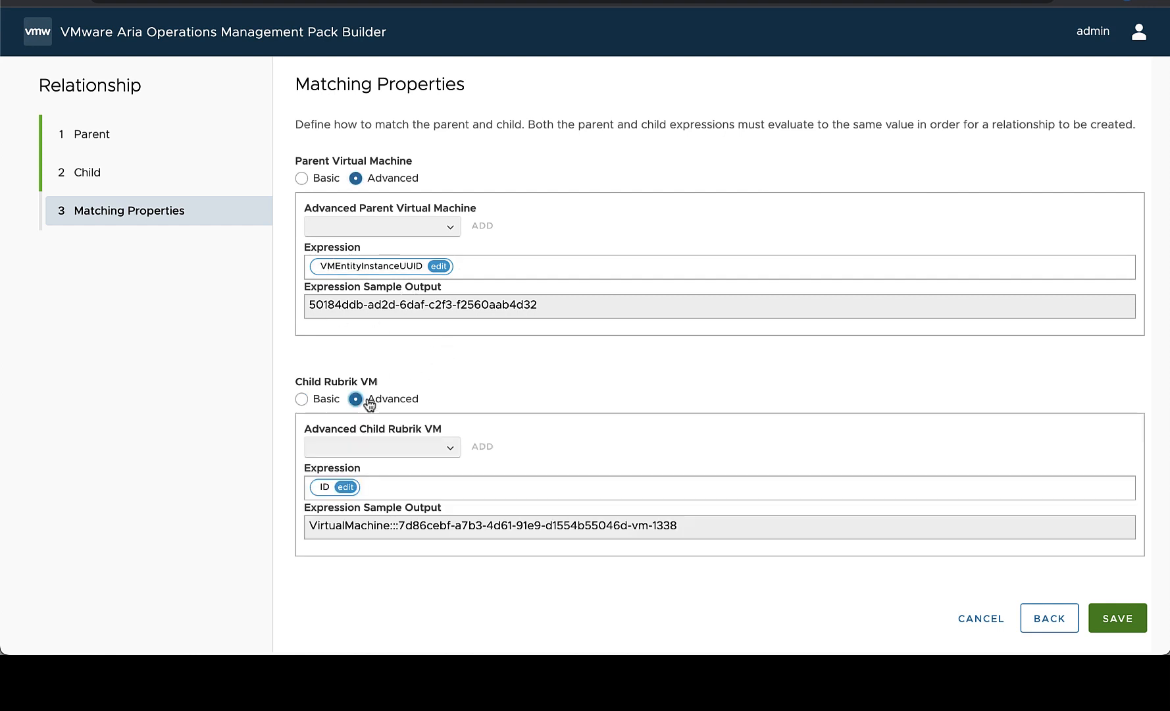
{"action": "left_click", "coordinate": [307, 262]}
{"action": "type", "text": "Cir"}
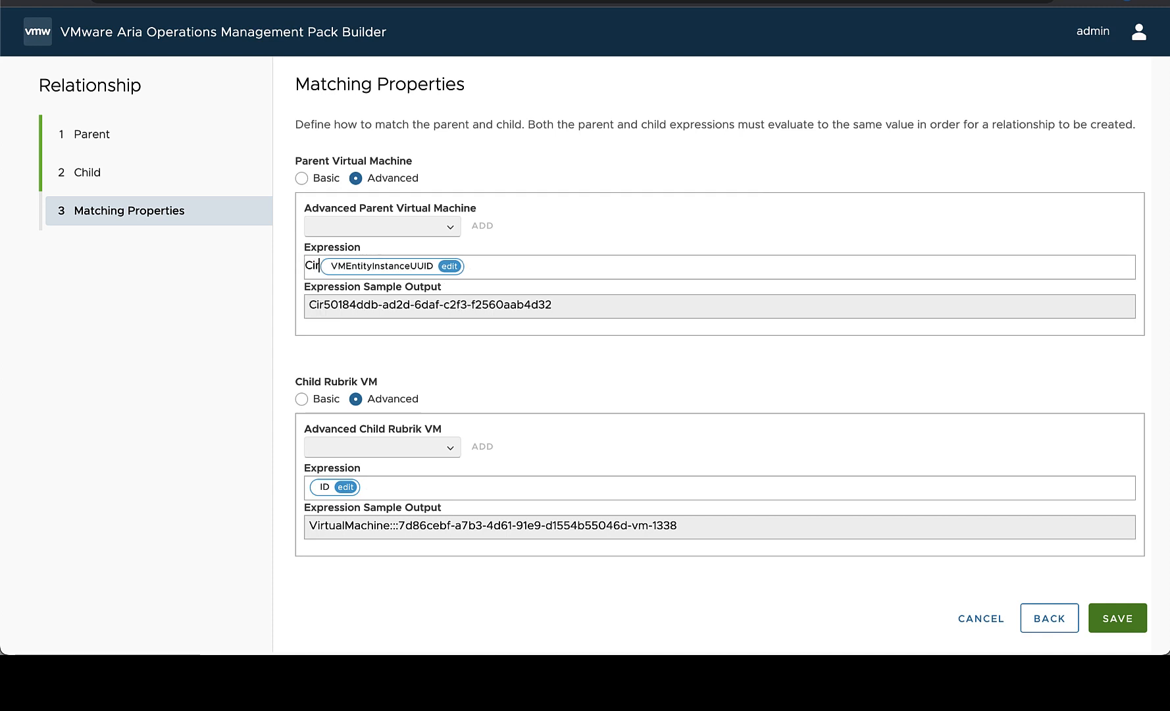
{"action": "key", "text": "BackSpace"}
{"action": "key", "text": "BackSpace"}
{"action": "type", "text": "Virt"}
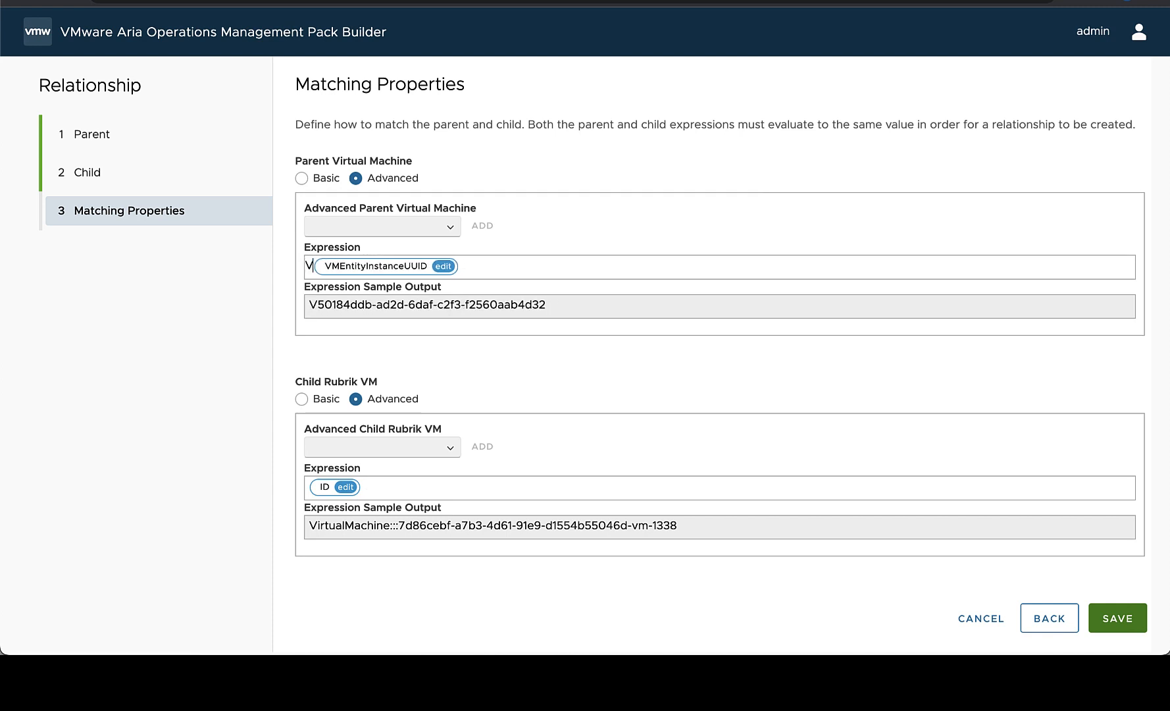
{"action": "type", "text": "ual"}
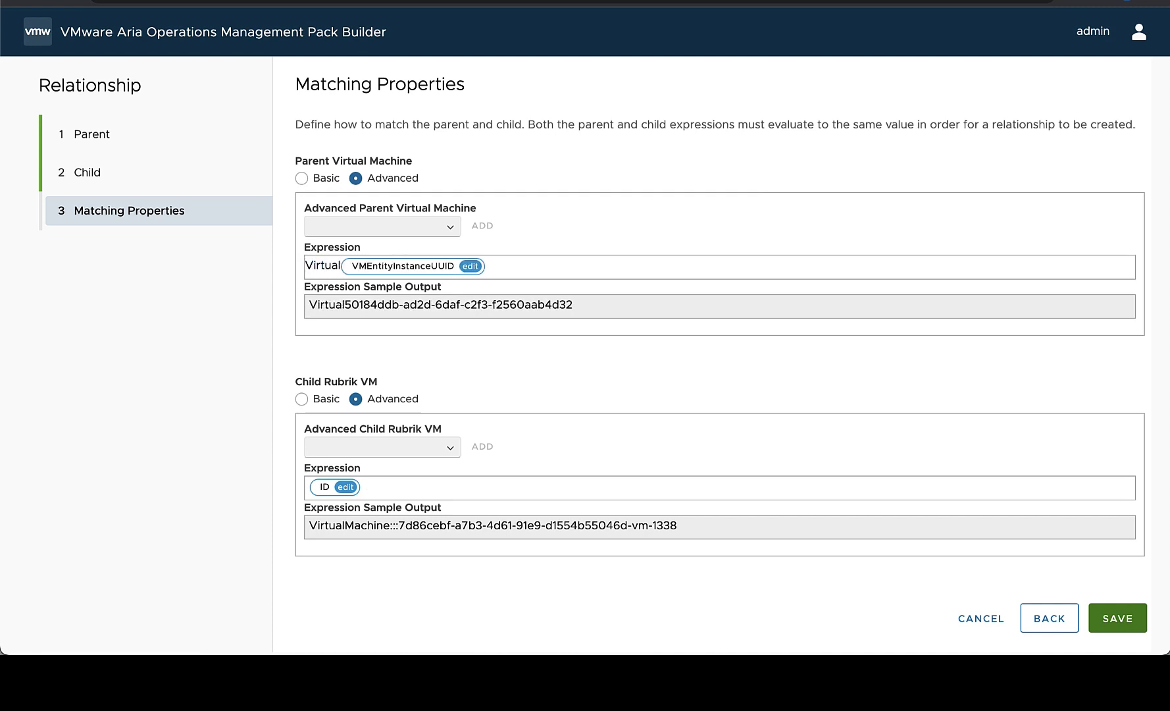
{"action": "type", "text": "Machine:::"}
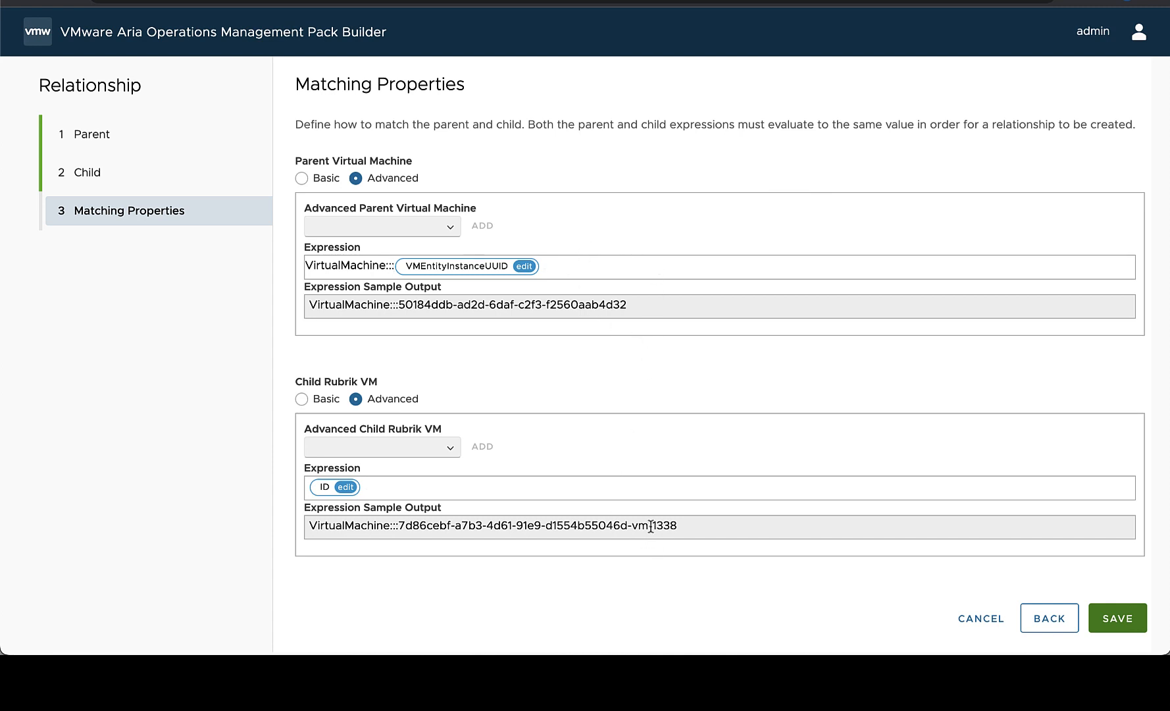
Append a hyphen and the VMEntityObjectID property to the parent expression, and compare the parent and child sample outputs
{"action": "left_click_drag", "start_coordinate": [638, 526], "coordinate": [680, 532]}
{"action": "left_click", "coordinate": [576, 268]}
{"action": "left_click", "coordinate": [448, 227]}
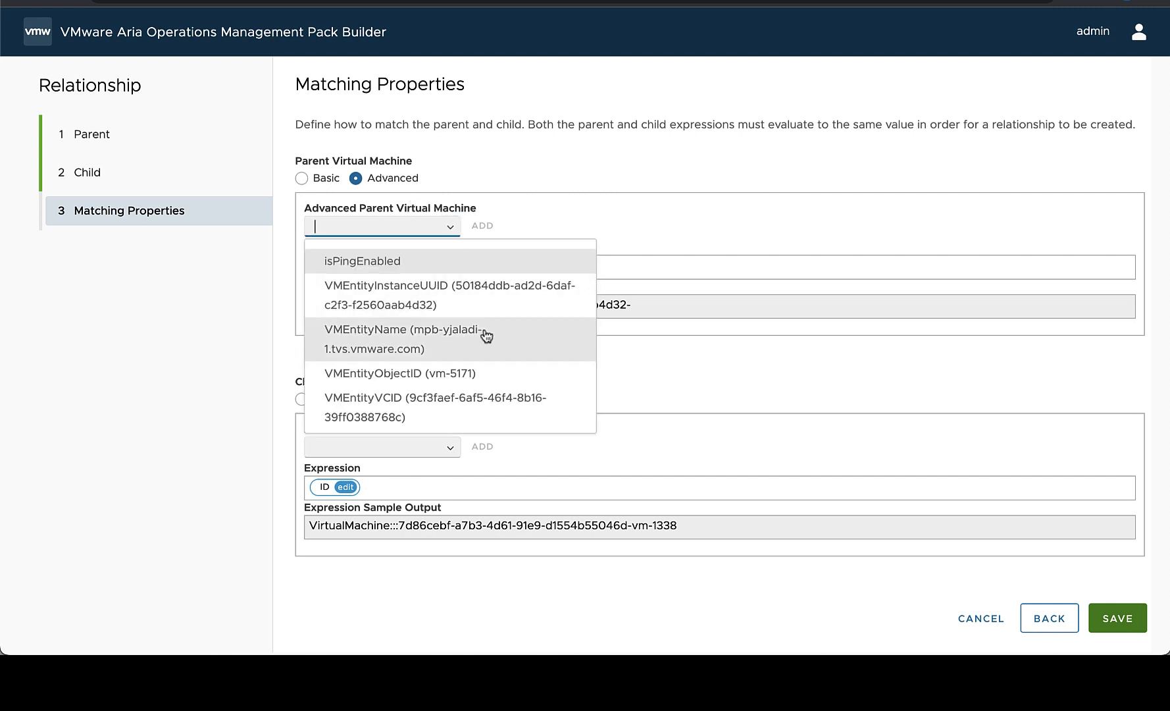
{"action": "scroll", "coordinate": [483, 334], "scroll_direction": "down", "scroll_amount": 1}
{"action": "left_click", "coordinate": [429, 366]}
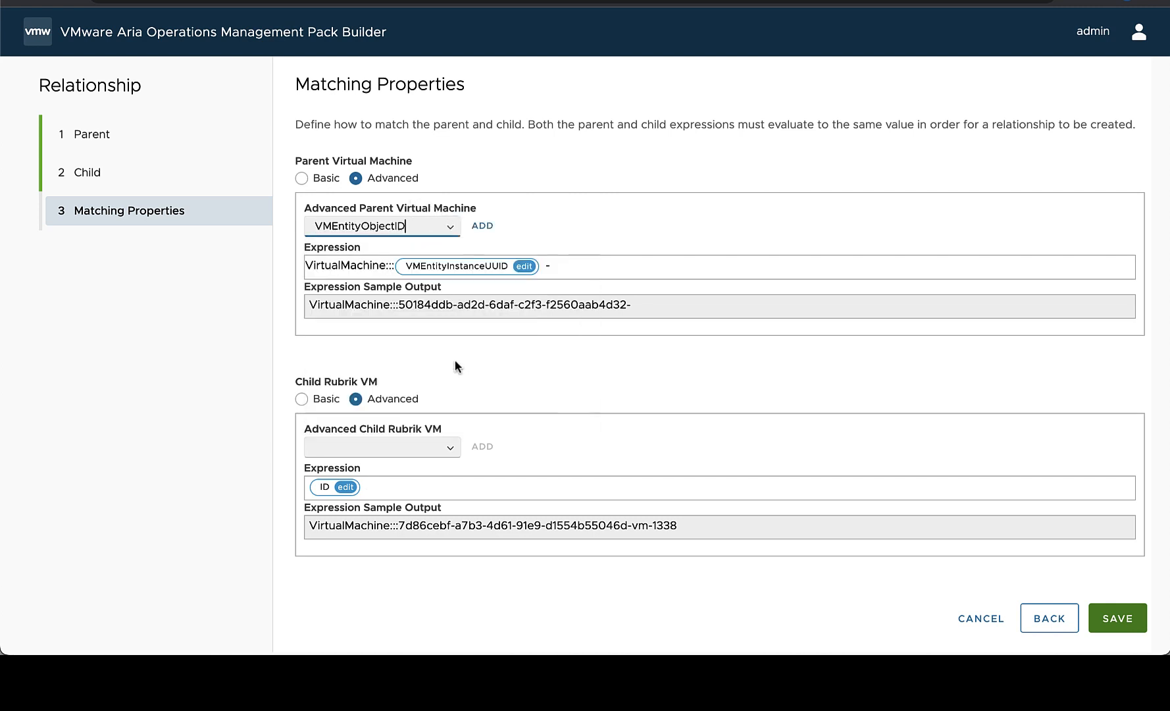
{"action": "left_click", "coordinate": [482, 226]}
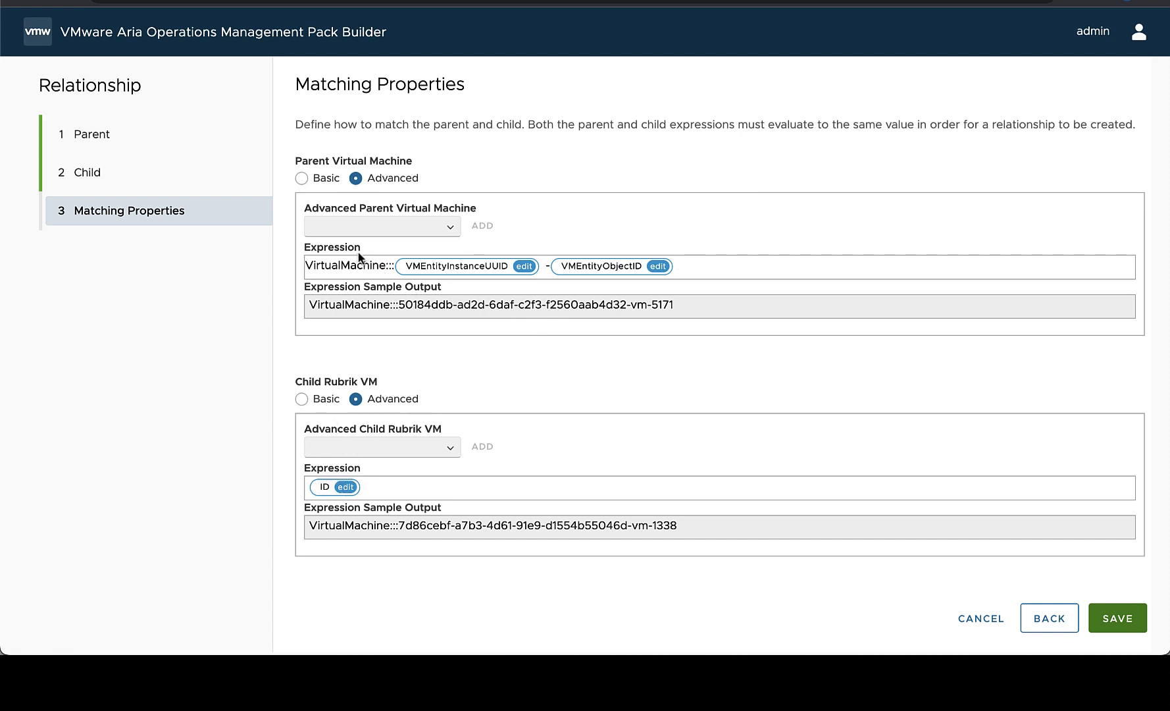
{"action": "left_click_drag", "start_coordinate": [676, 306], "coordinate": [381, 270]}
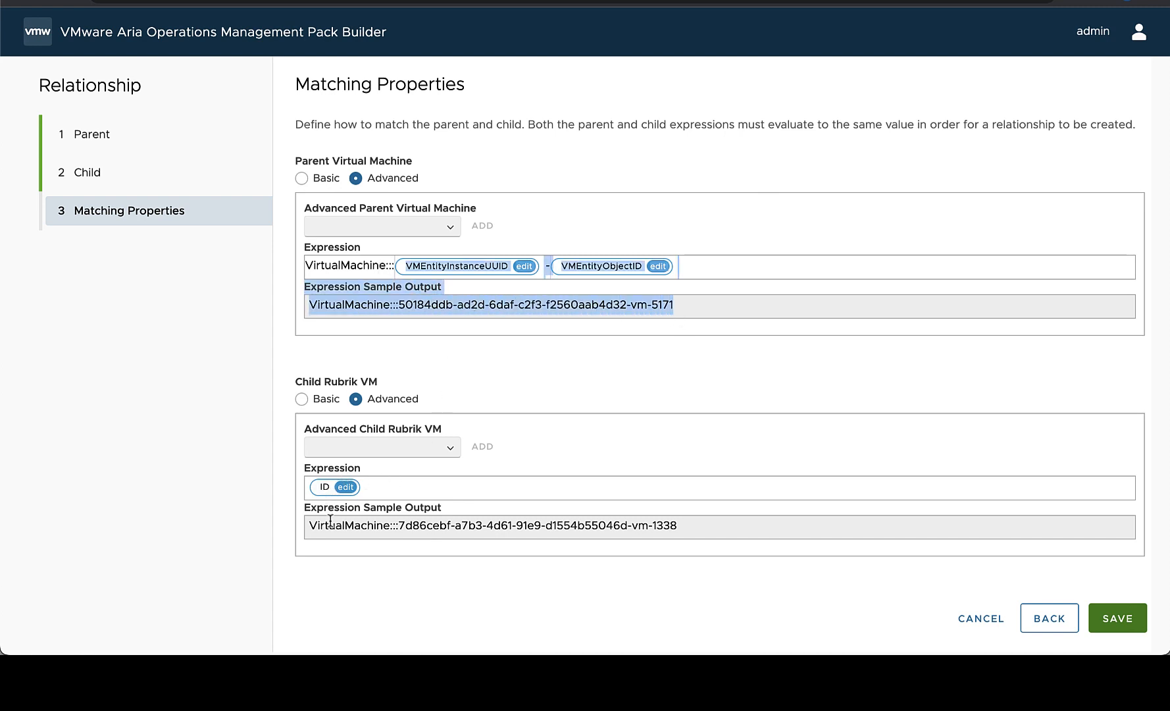
{"action": "left_click_drag", "start_coordinate": [403, 530], "coordinate": [628, 522]}
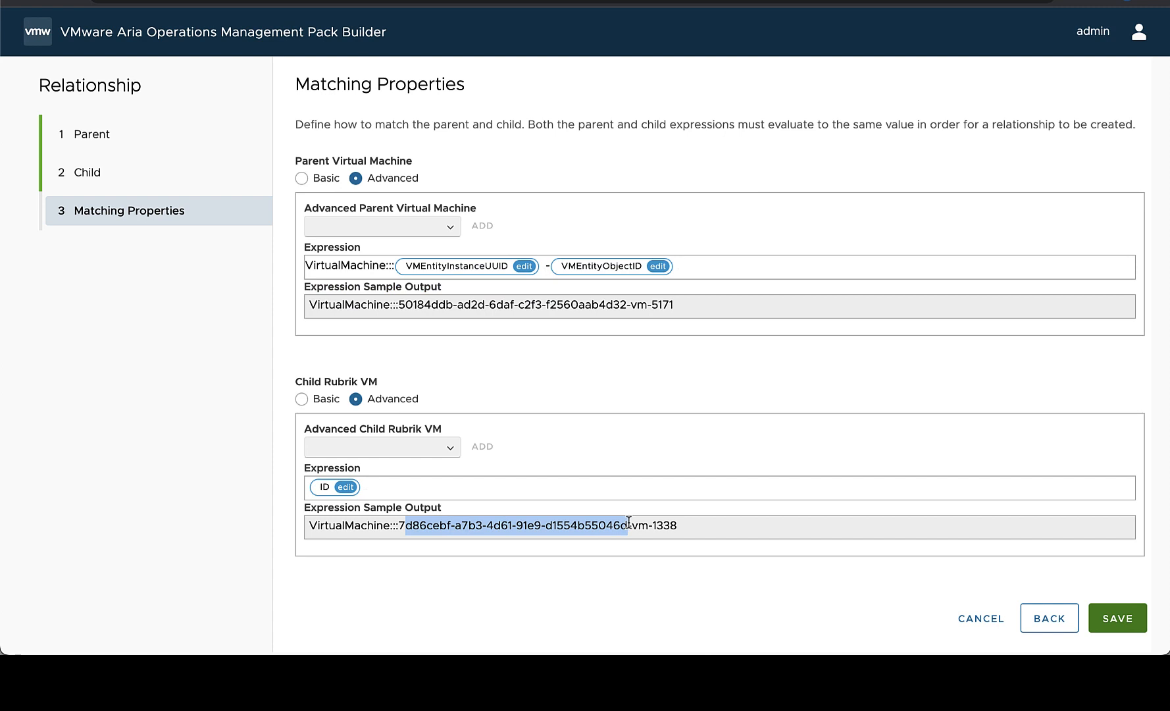
Switch the child Rubrik VM matching to Basic, test the regex ":::(.*).{8}" on its ID property, and discard the regex
{"action": "left_click", "coordinate": [309, 400]}
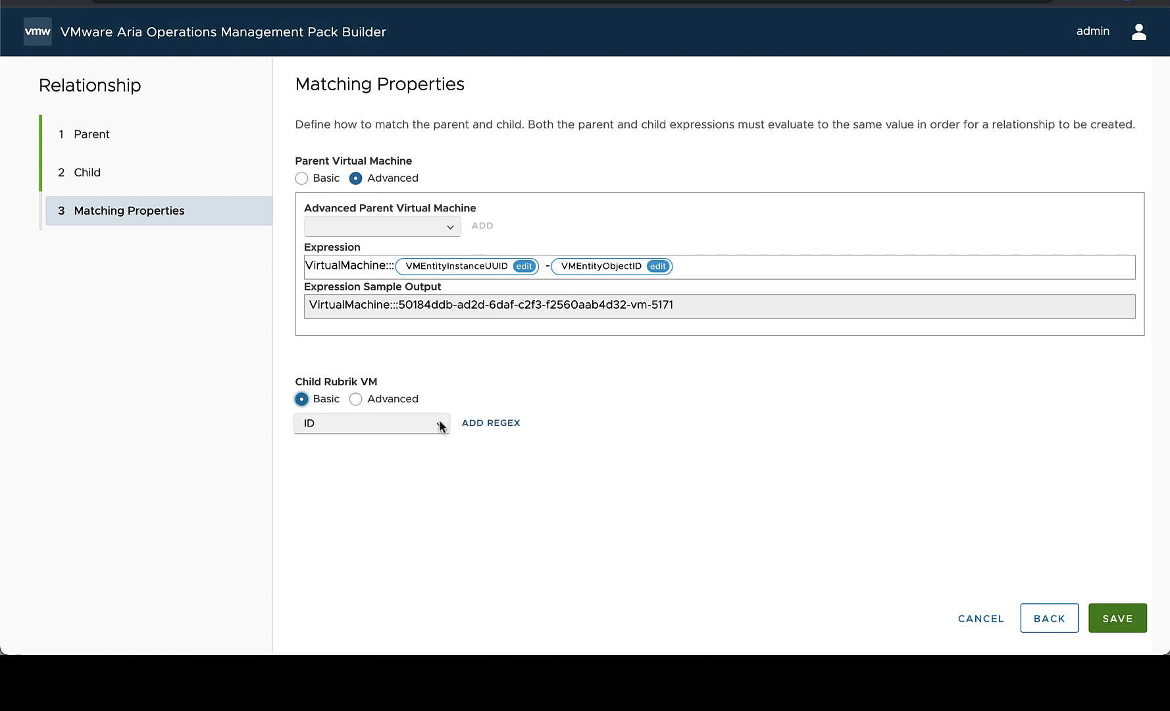
{"action": "left_click", "coordinate": [503, 433]}
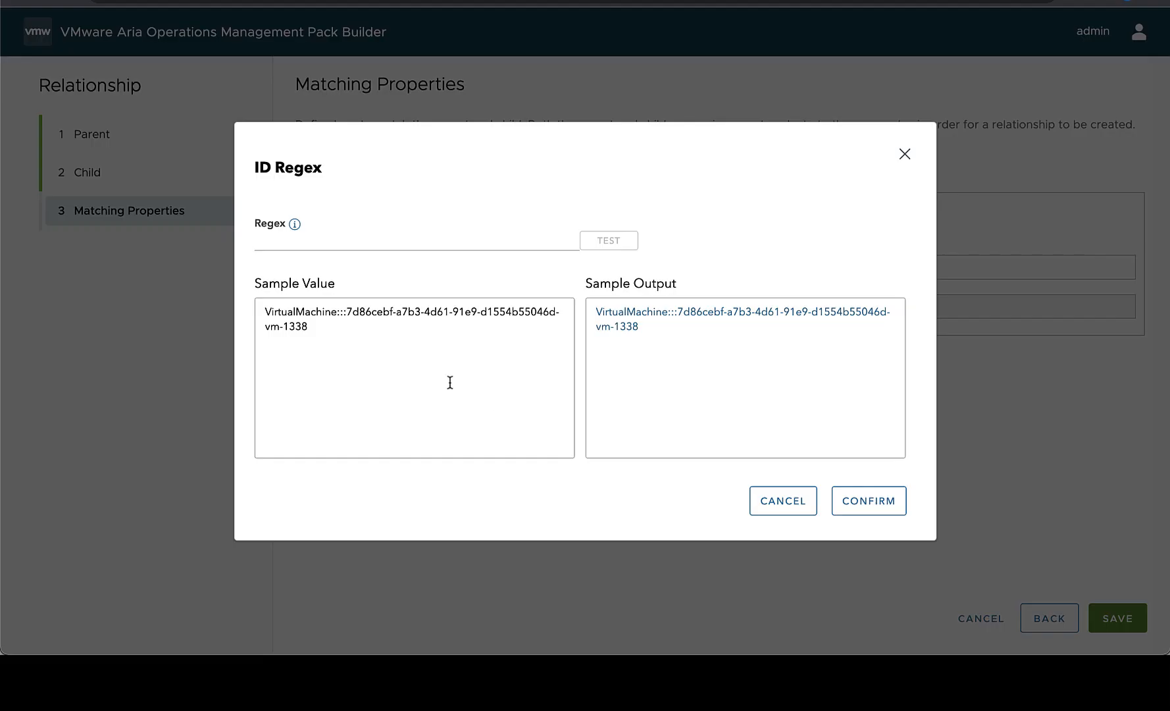
{"action": "left_click", "coordinate": [413, 242]}
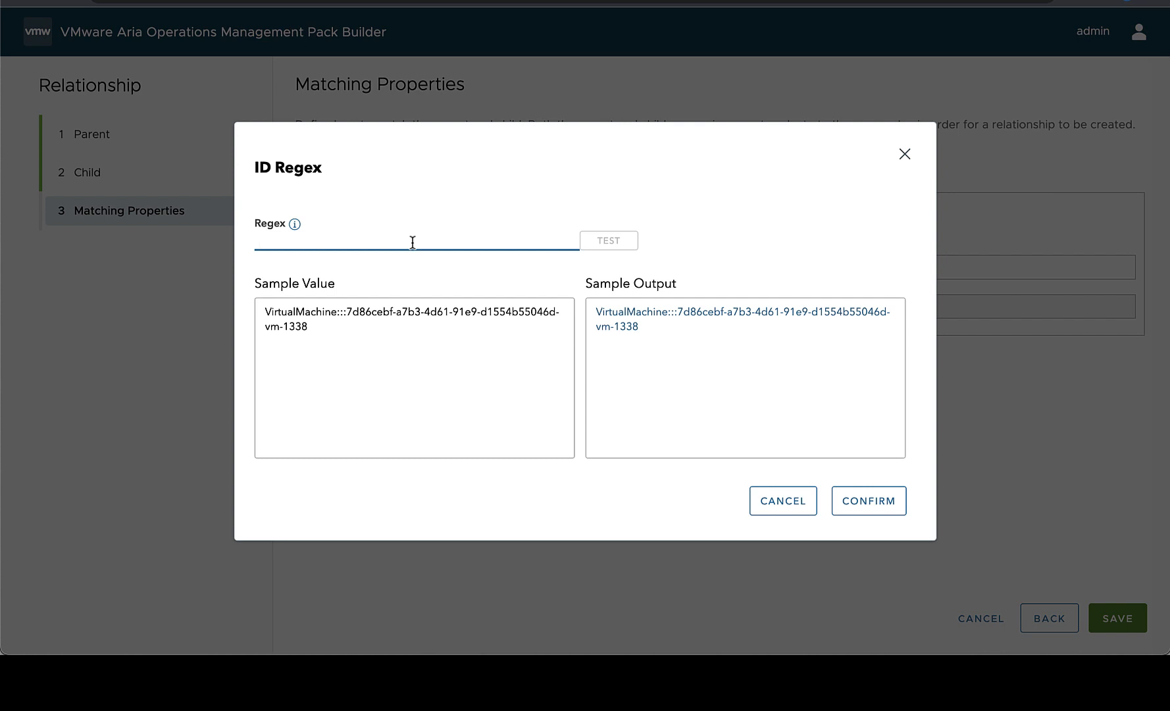
{"action": "type", "text": ":::("}
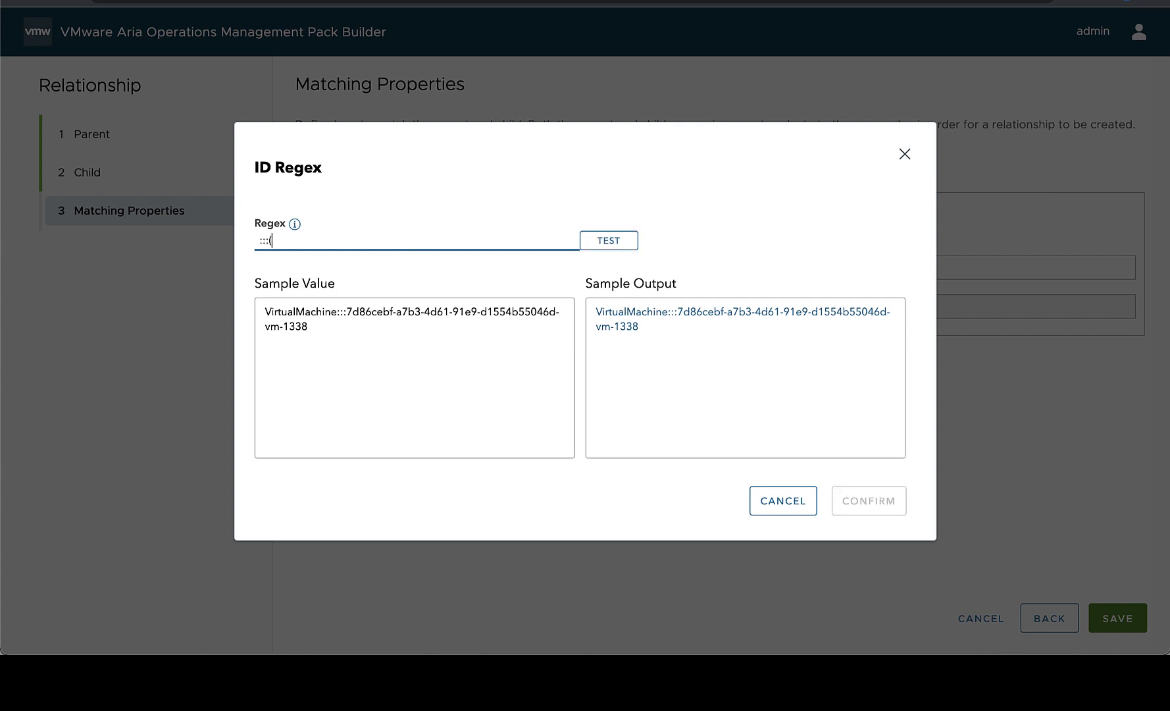
{"action": "type", "text": ")"}
{"action": "type", "text": ".*"}
{"action": "type", "text": "["}
{"action": "type", "text": "{8}"}
{"action": "left_click", "coordinate": [641, 242]}
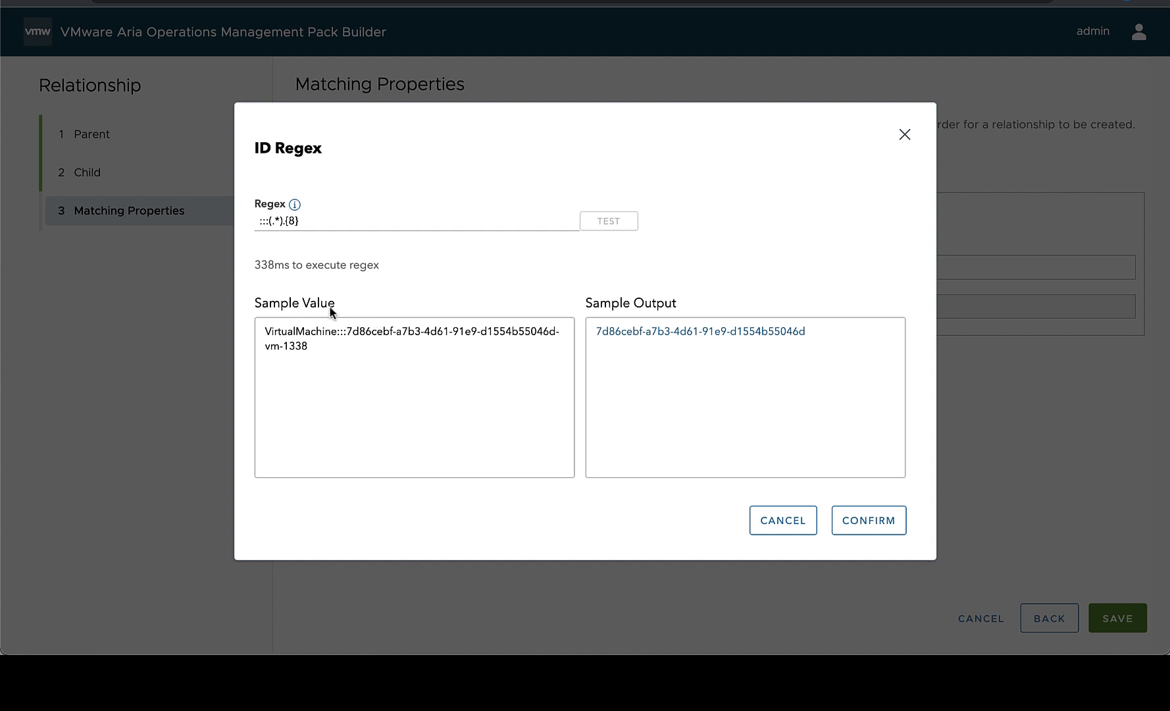
{"action": "left_click", "coordinate": [783, 522]}
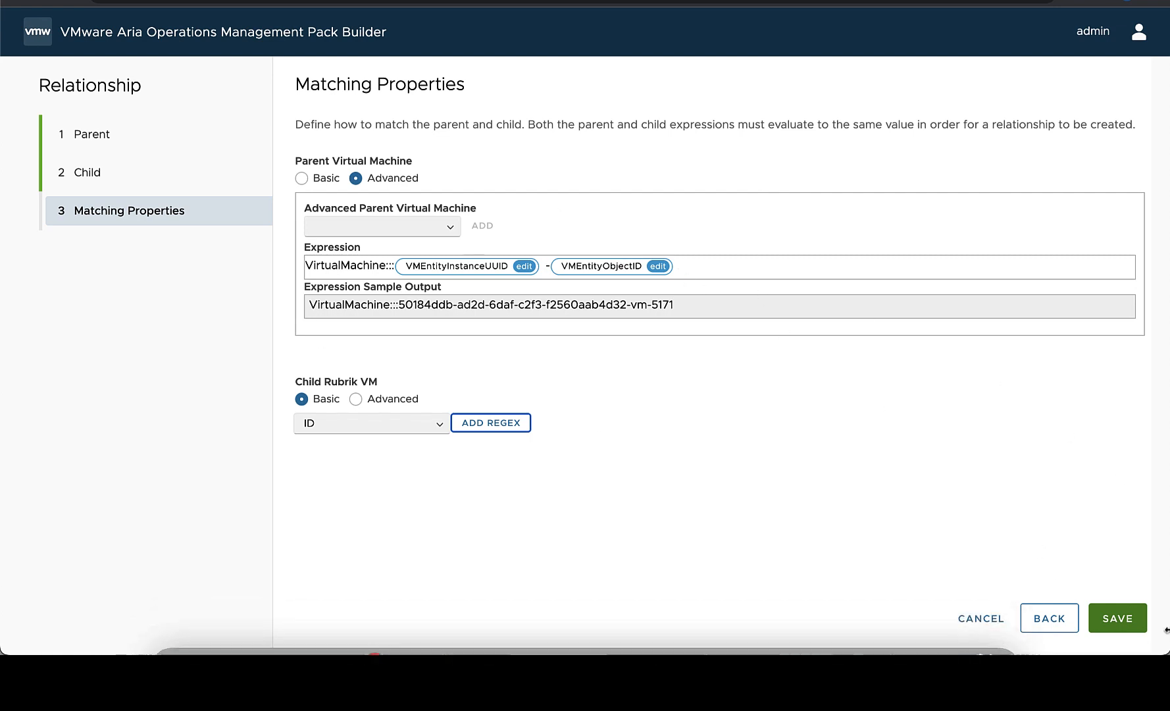
Save the relationship between vCenter Adapter Virtual Machine and Rubrik VM
{"action": "left_click", "coordinate": [1119, 620]}
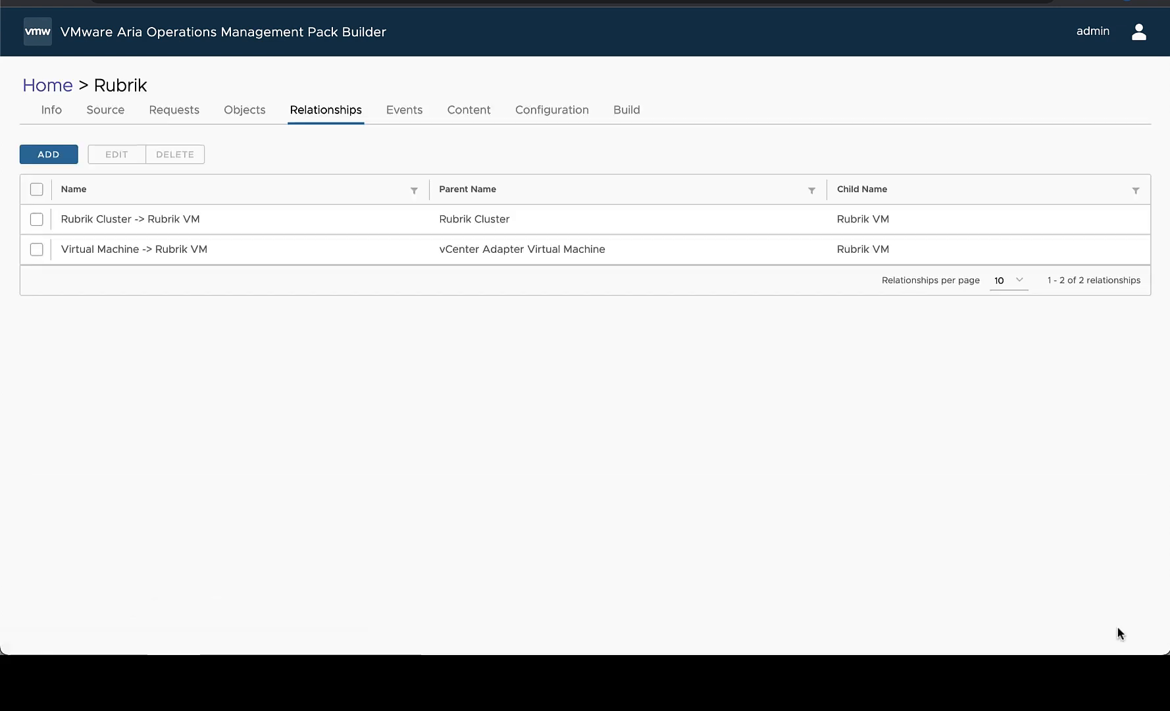